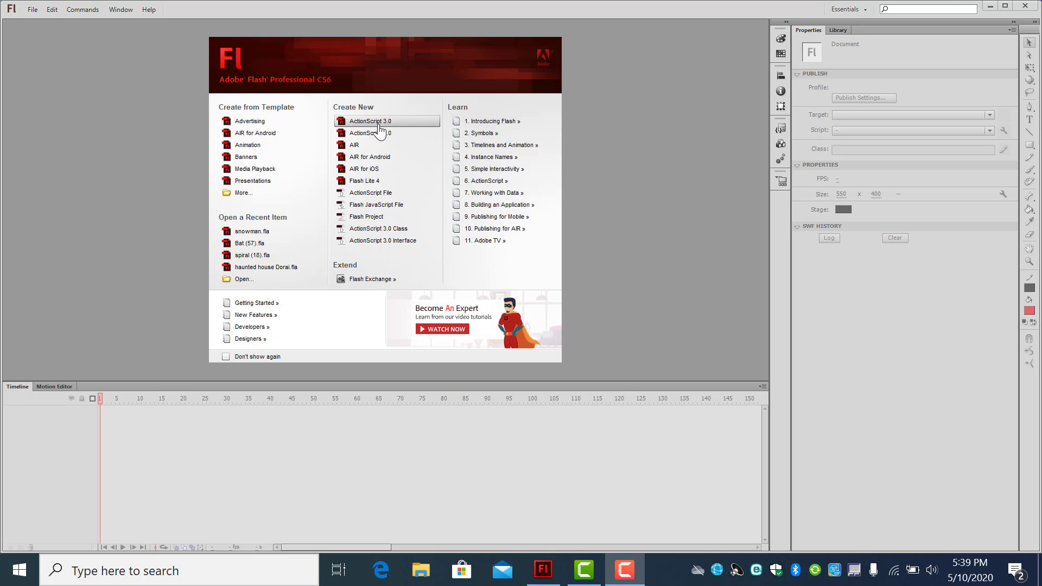
# - Create a new ActionScript 3.0 document and reset the Essentials workspace
pyautogui.click(379, 126)
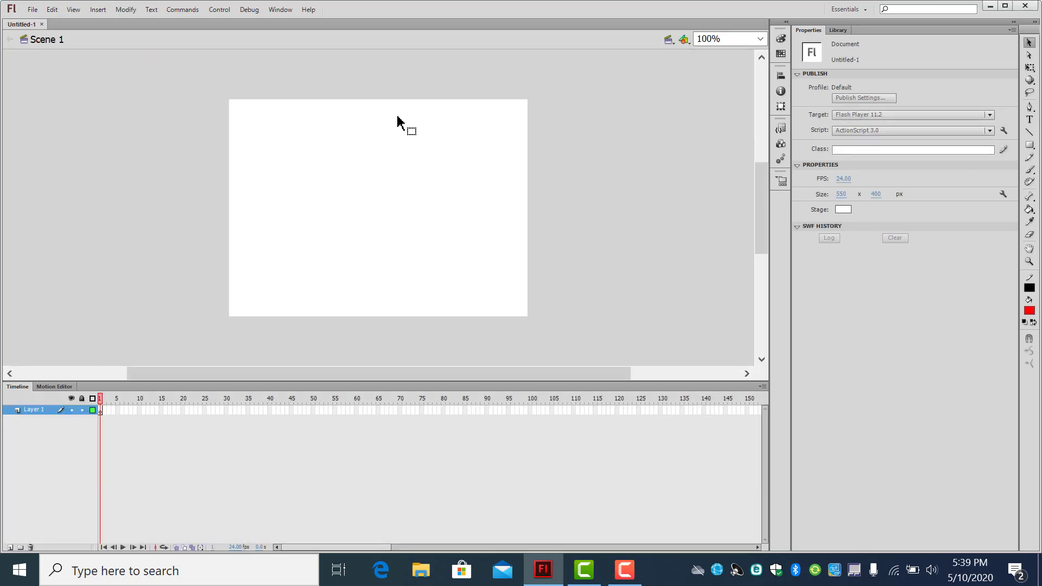
pyautogui.click(851, 12)
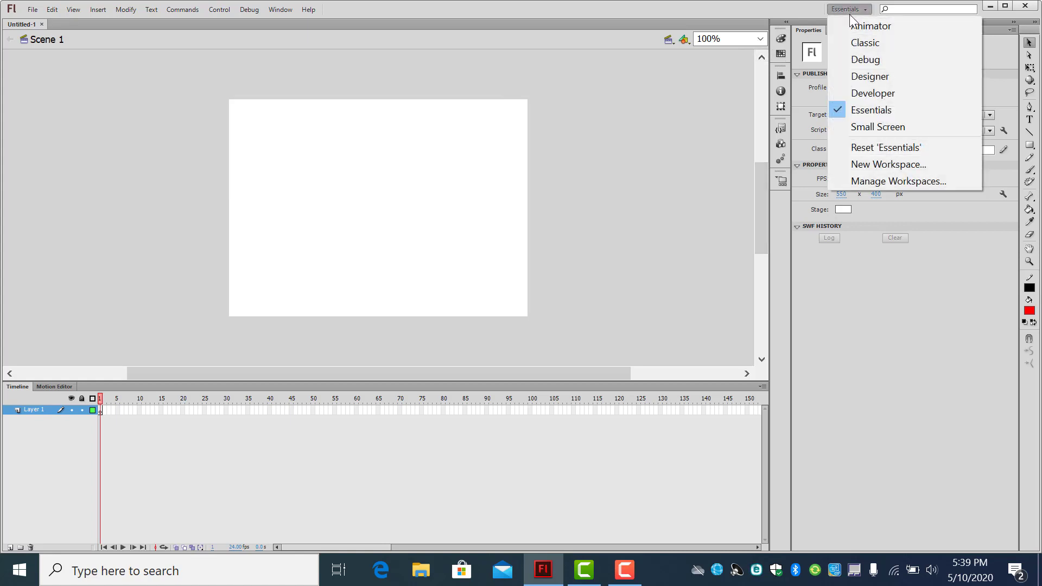
pyautogui.click(885, 146)
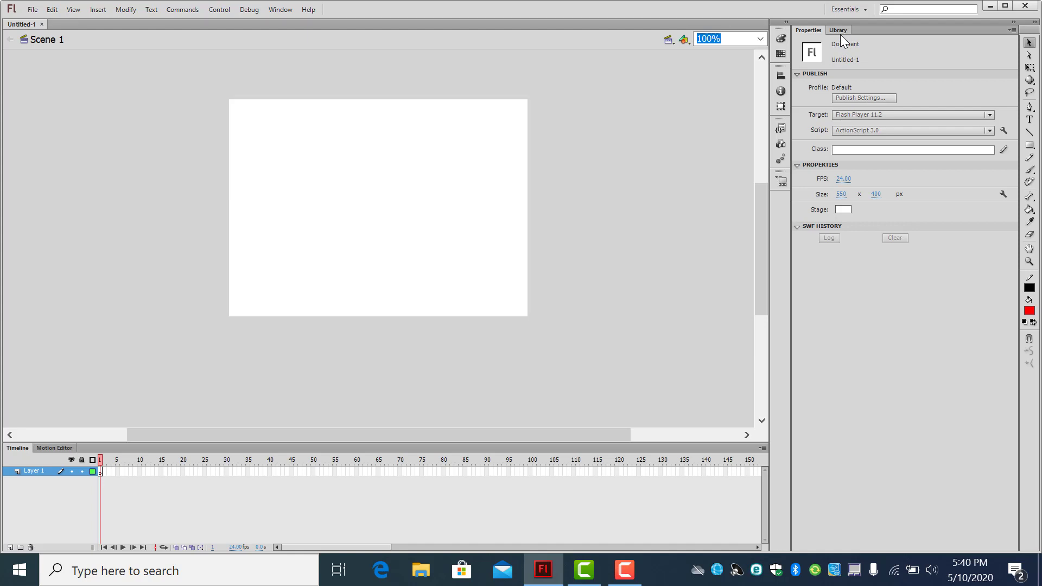
# - Set up the Oval Tool with a white fill, a Ragged stroke style and a stroke size of 2
pyautogui.click(1031, 147)
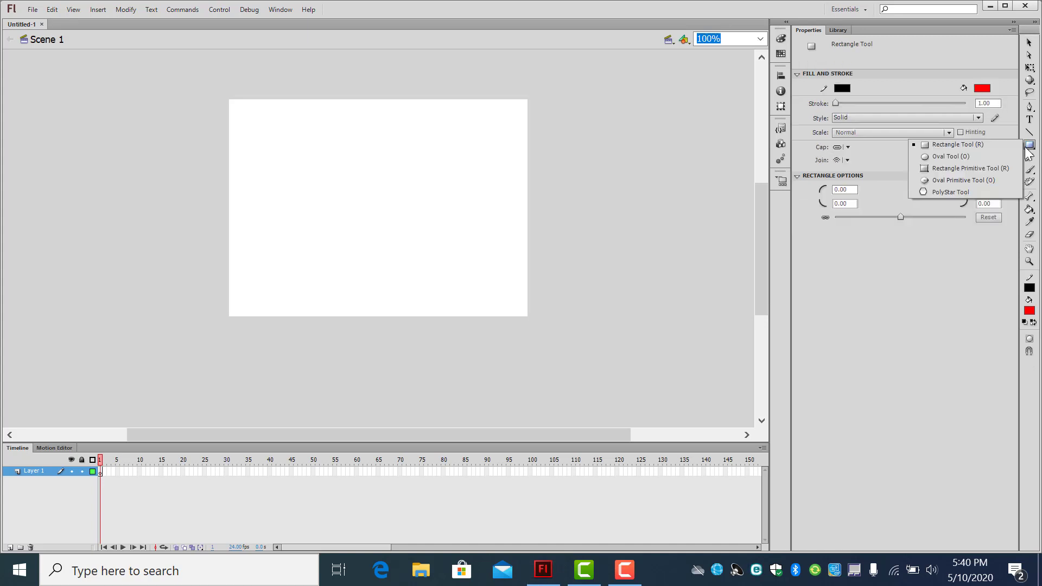
pyautogui.click(985, 161)
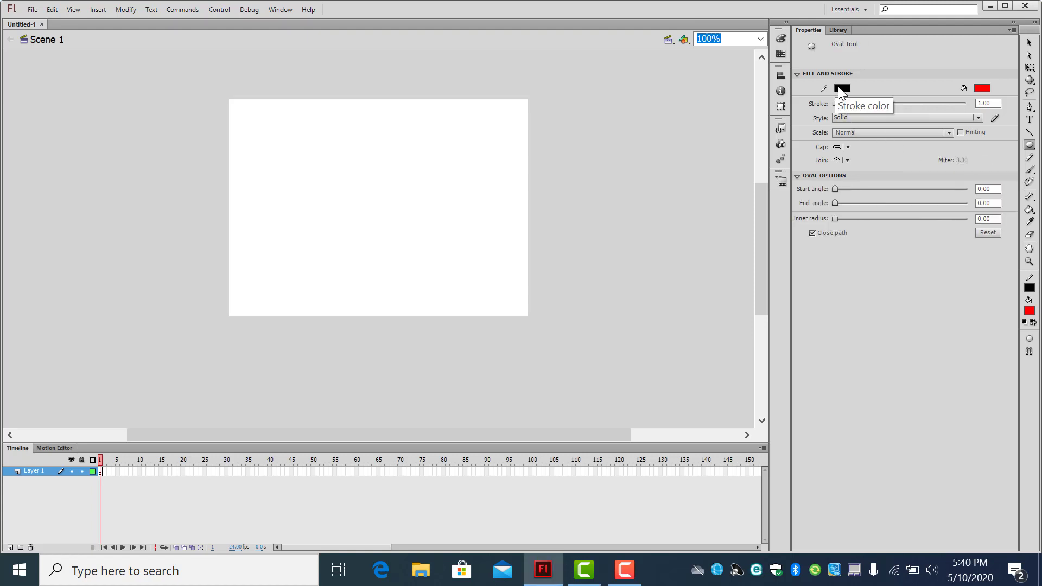
pyautogui.click(984, 88)
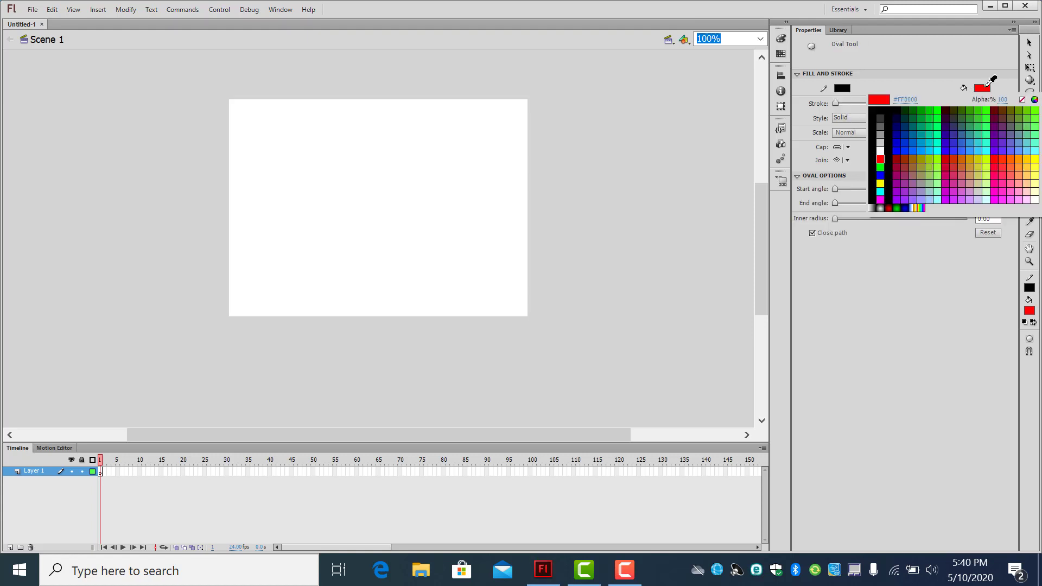
pyautogui.click(881, 152)
pyautogui.click(883, 148)
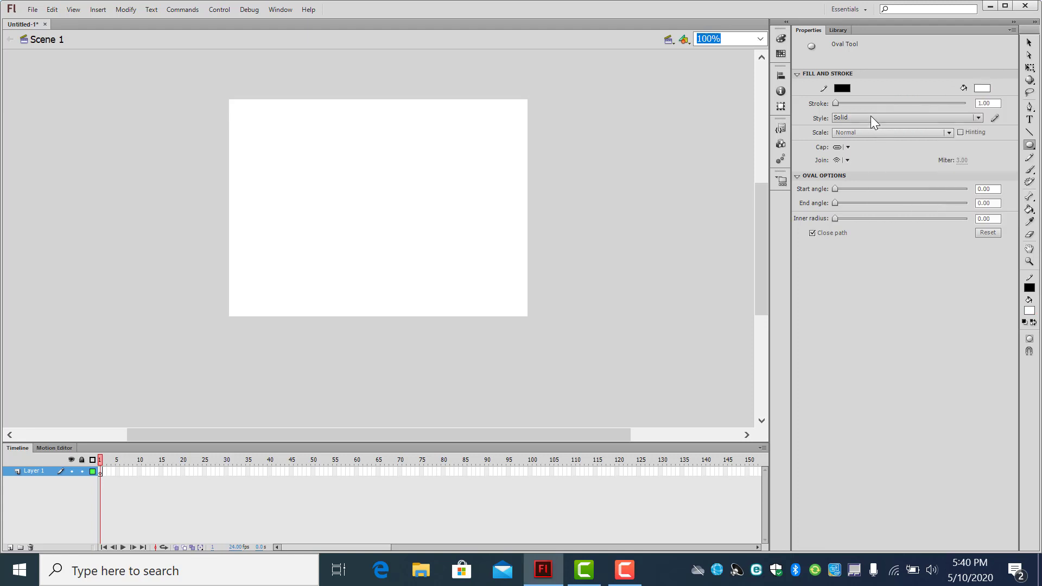
pyautogui.click(872, 120)
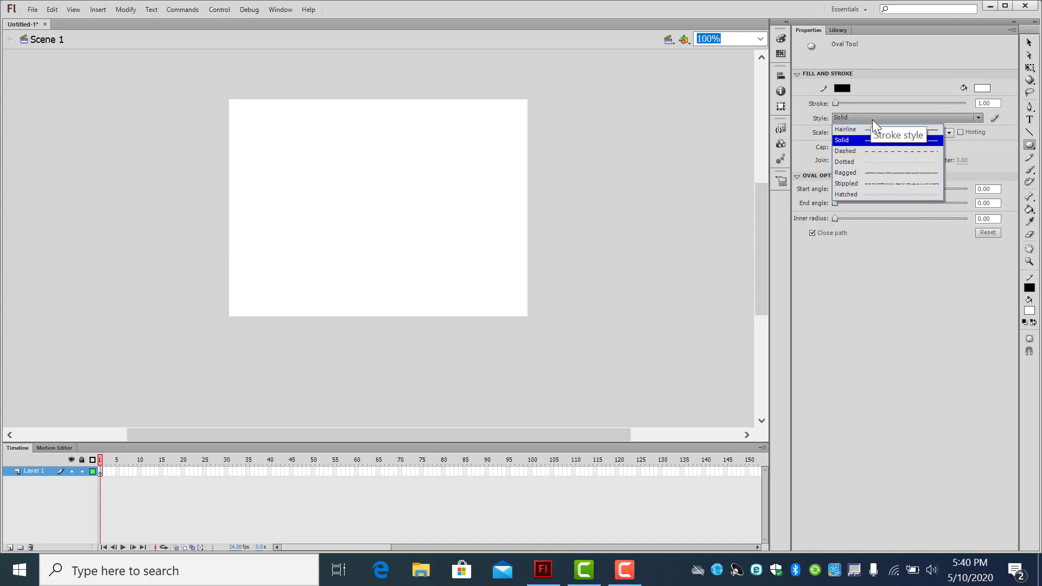
pyautogui.click(903, 175)
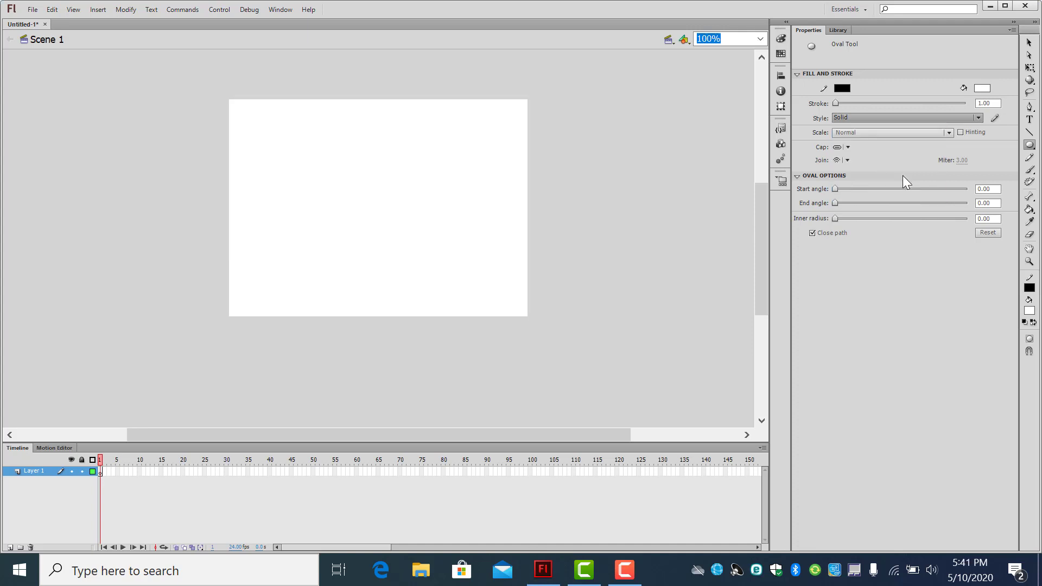
pyautogui.click(993, 103)
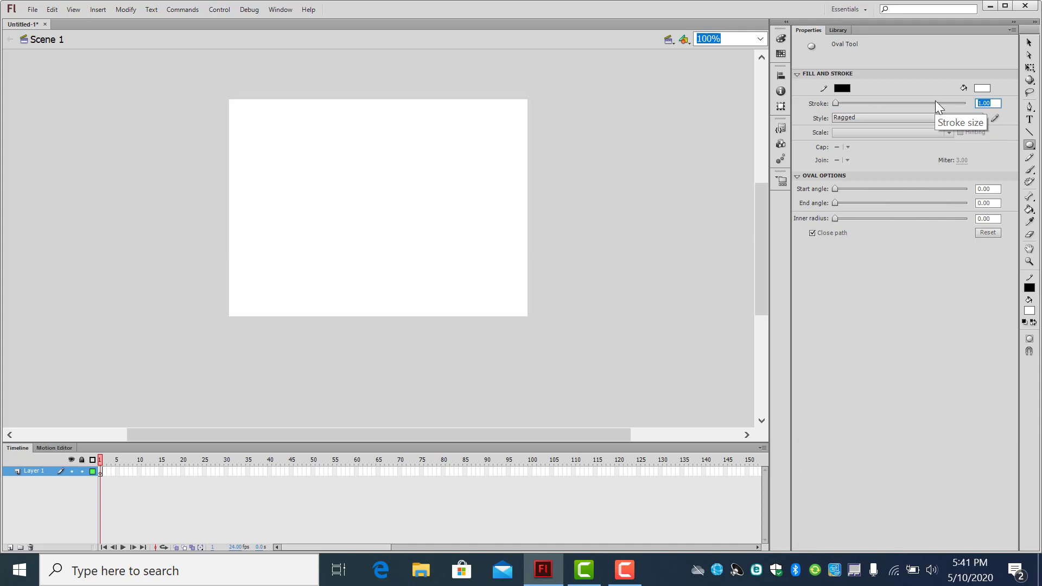
pyautogui.write('2')
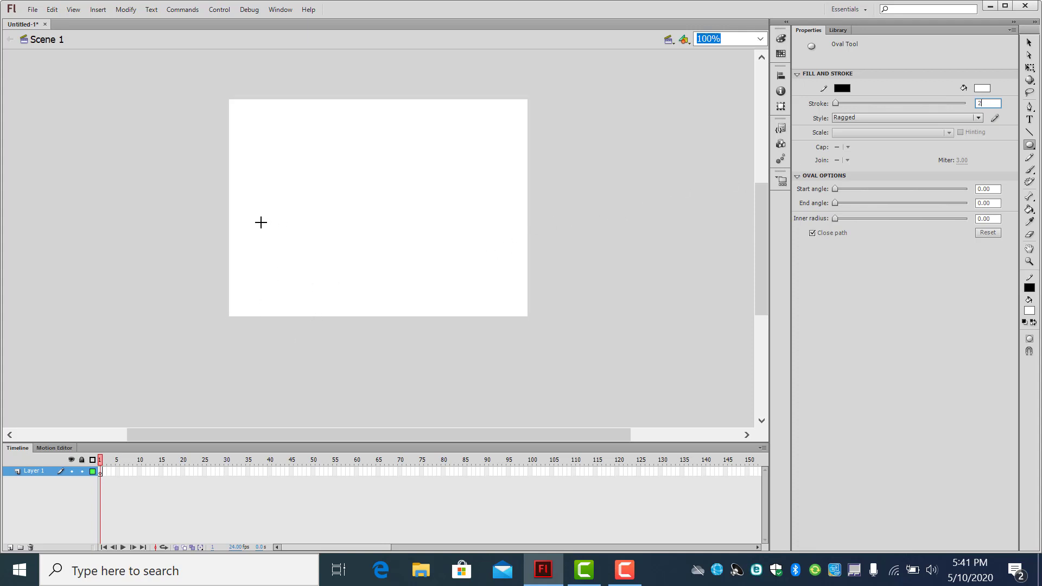
# - Draw three separate circles along the stage's lower part, from left to right about 147, 102 and 77 px wide
pyautogui.moveTo(250, 220)
pyautogui.mouseDown()
pyautogui.moveTo(311, 301)
pyautogui.moveTo(331, 301)
pyautogui.mouseUp()
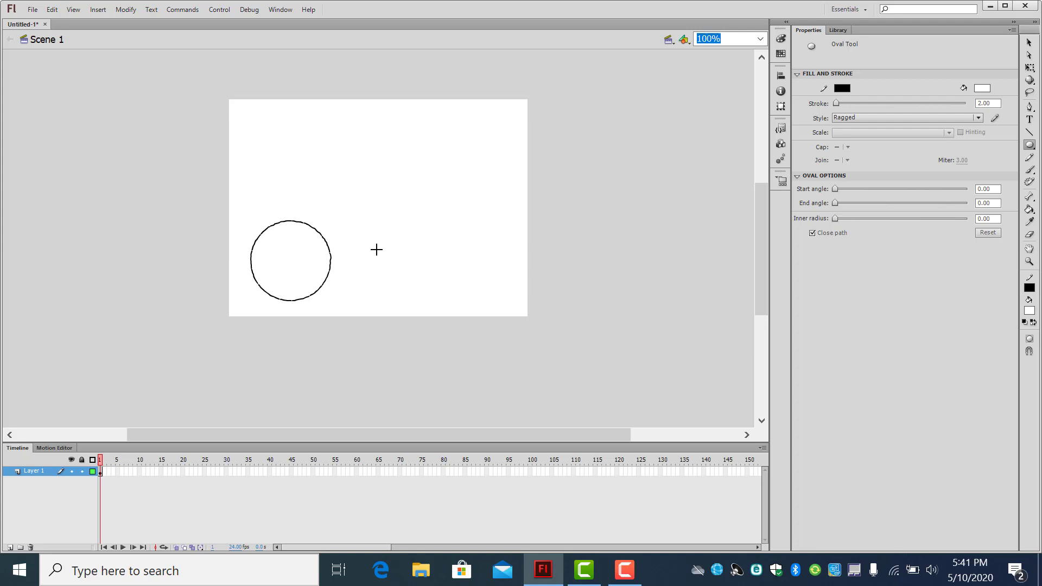
pyautogui.moveTo(360, 239); pyautogui.dragTo(416, 296)
pyautogui.moveTo(450, 259); pyautogui.dragTo(493, 300)
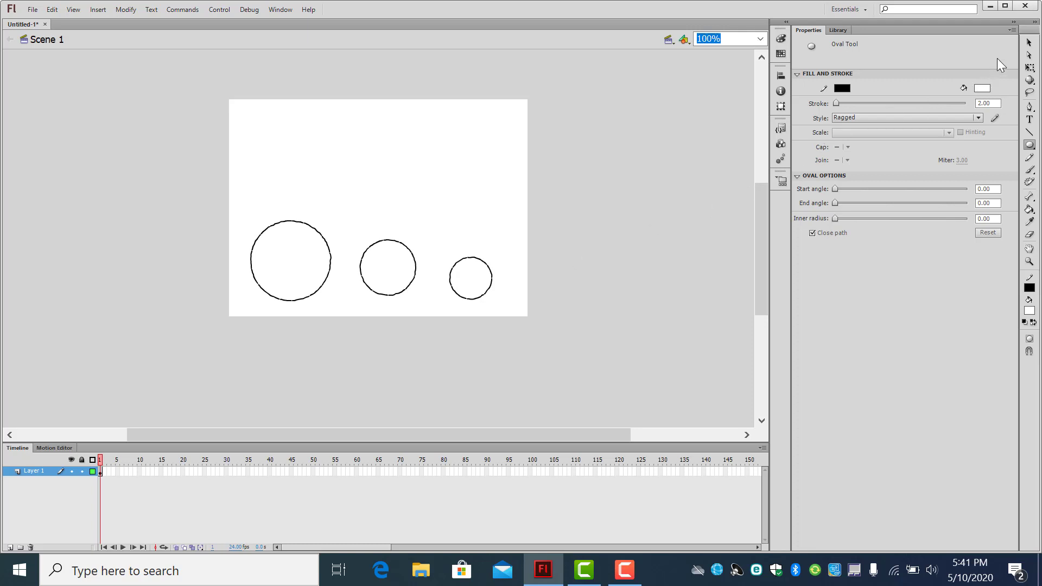
# - Convert the largest circle, fill and outline together, to a Movie Clip symbol named "bottom"
pyautogui.click(1030, 43)
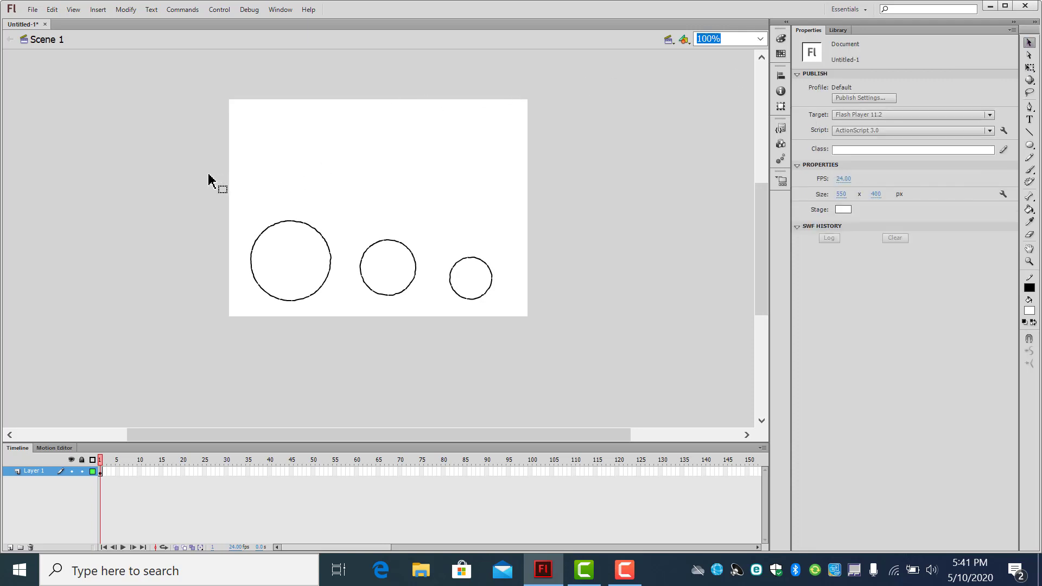
pyautogui.moveTo(214, 178); pyautogui.dragTo(346, 327)
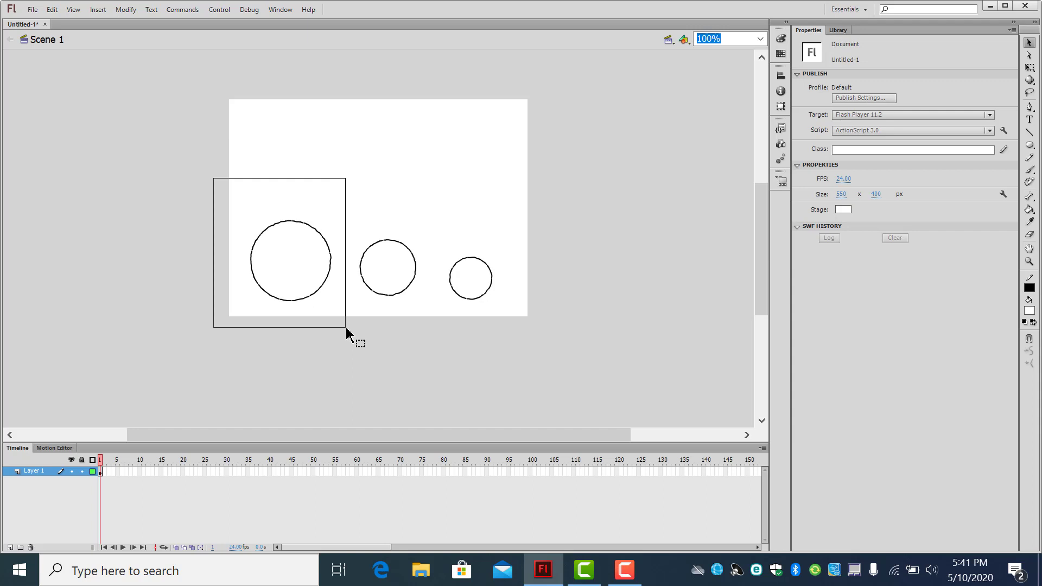
pyautogui.moveTo(346, 328); pyautogui.dragTo(339, 328)
pyautogui.click(403, 212)
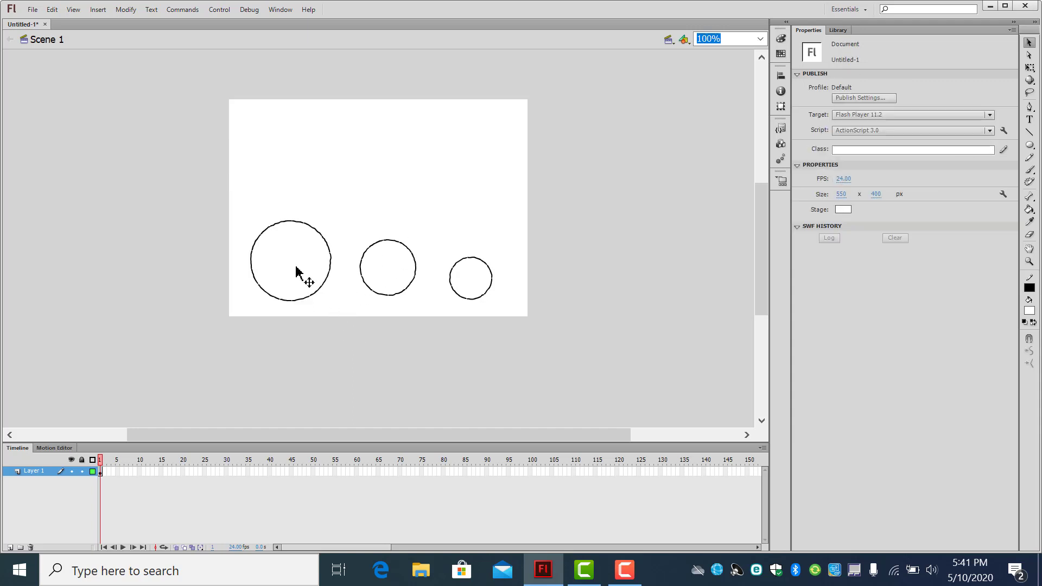
pyautogui.click(309, 283)
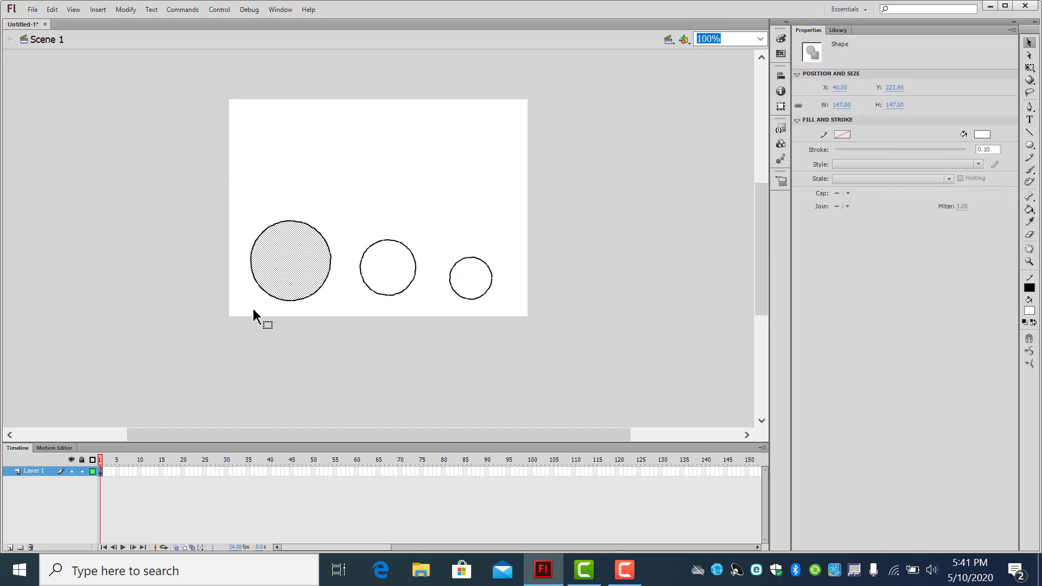
pyautogui.moveTo(221, 179)
pyautogui.mouseDown()
pyautogui.moveTo(322, 278)
pyautogui.moveTo(350, 332)
pyautogui.mouseUp()
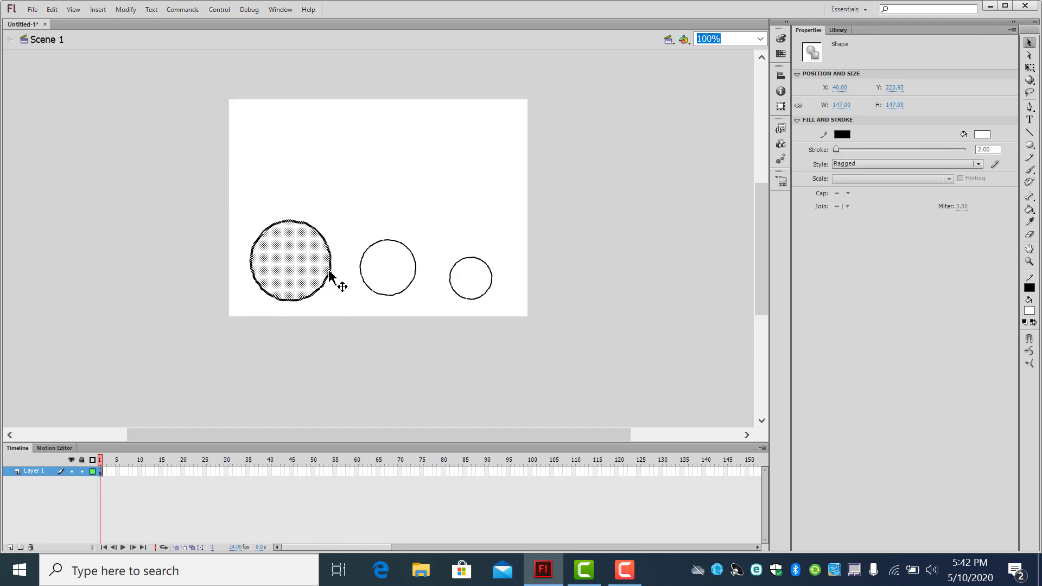
pyautogui.click(128, 11)
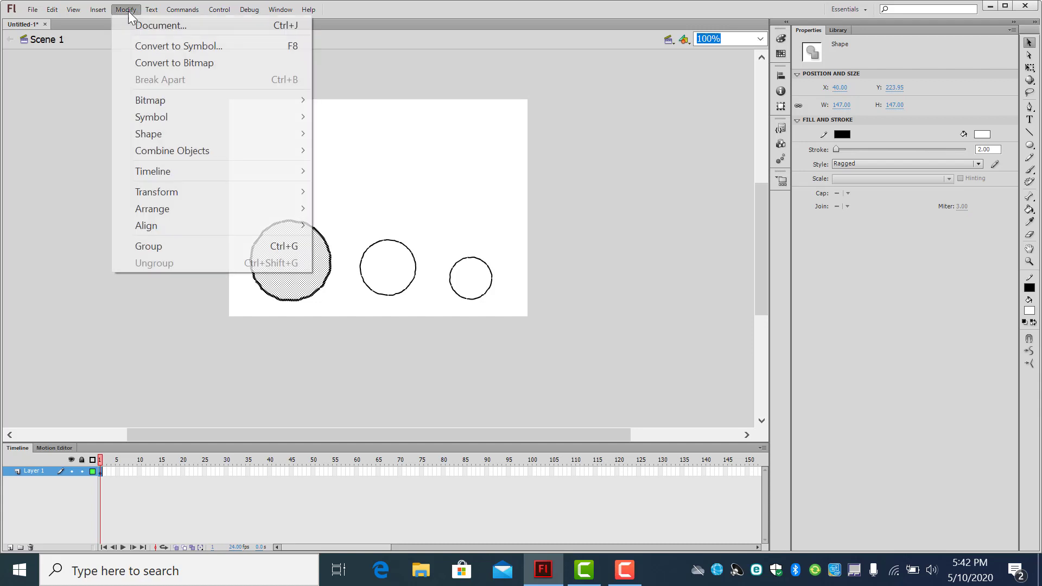
pyautogui.click(153, 47)
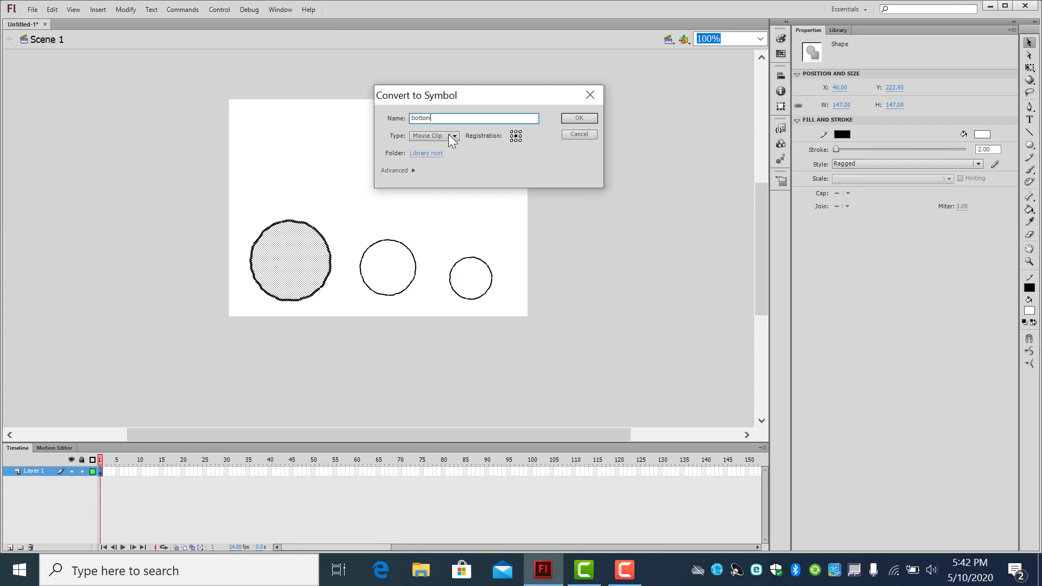
pyautogui.click(455, 135)
pyautogui.click(452, 148)
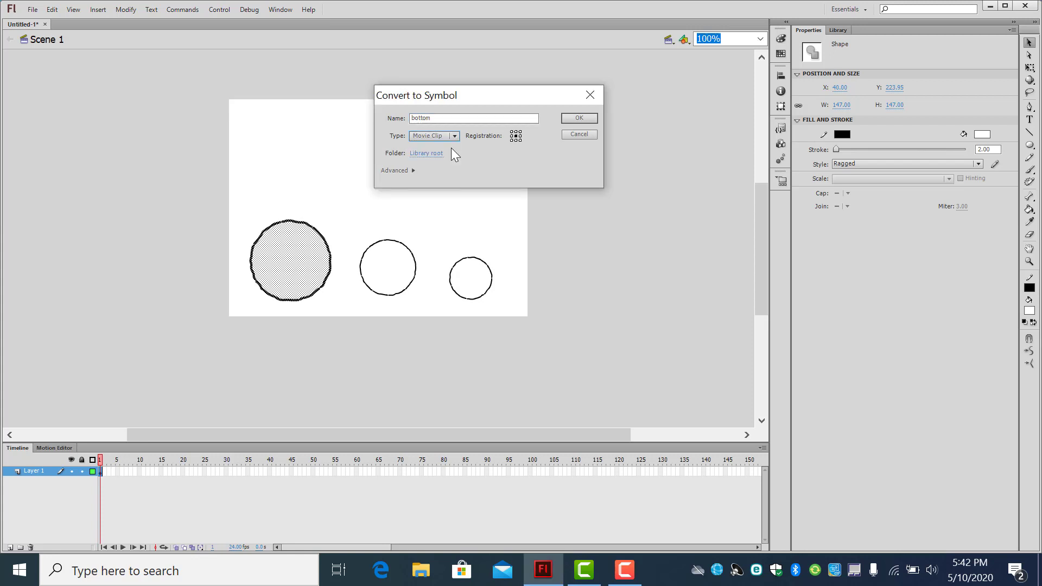
pyautogui.click(580, 118)
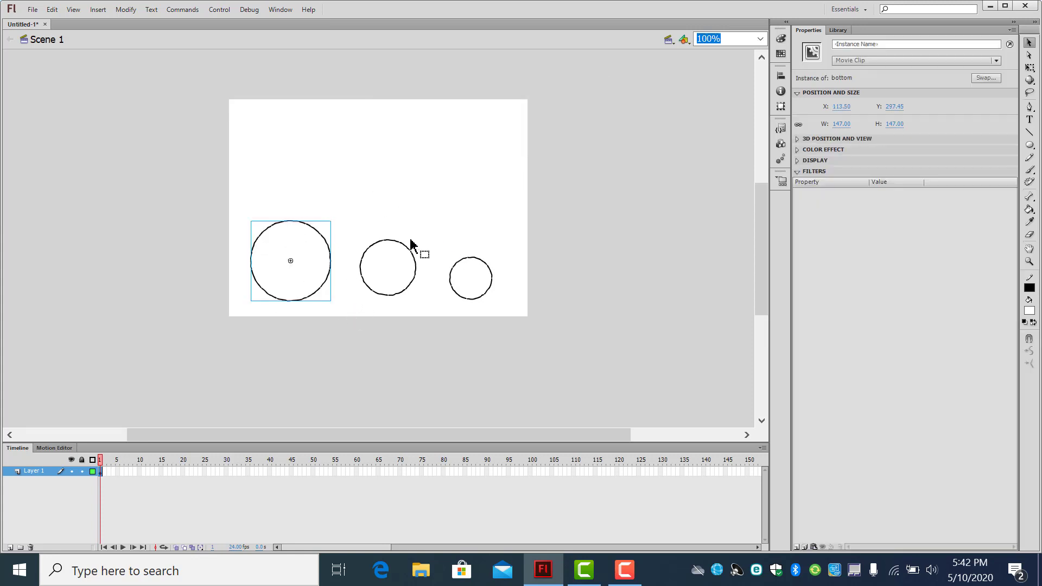
# - Convert the medium circle, including its outline, to a Movie Clip symbol named "middle"
pyautogui.moveTo(351, 213); pyautogui.dragTo(433, 314)
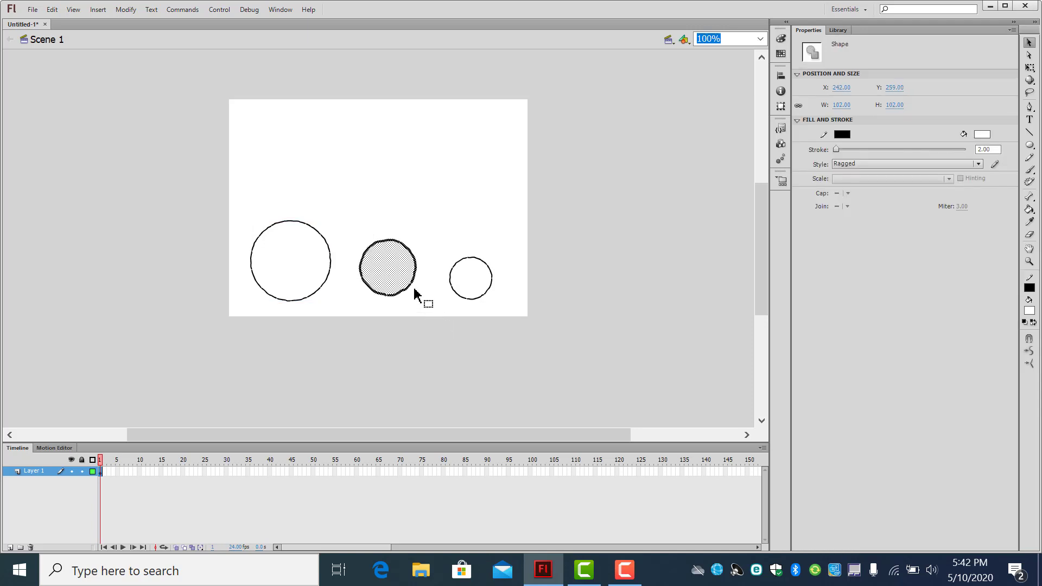
pyautogui.moveTo(346, 192); pyautogui.dragTo(432, 321)
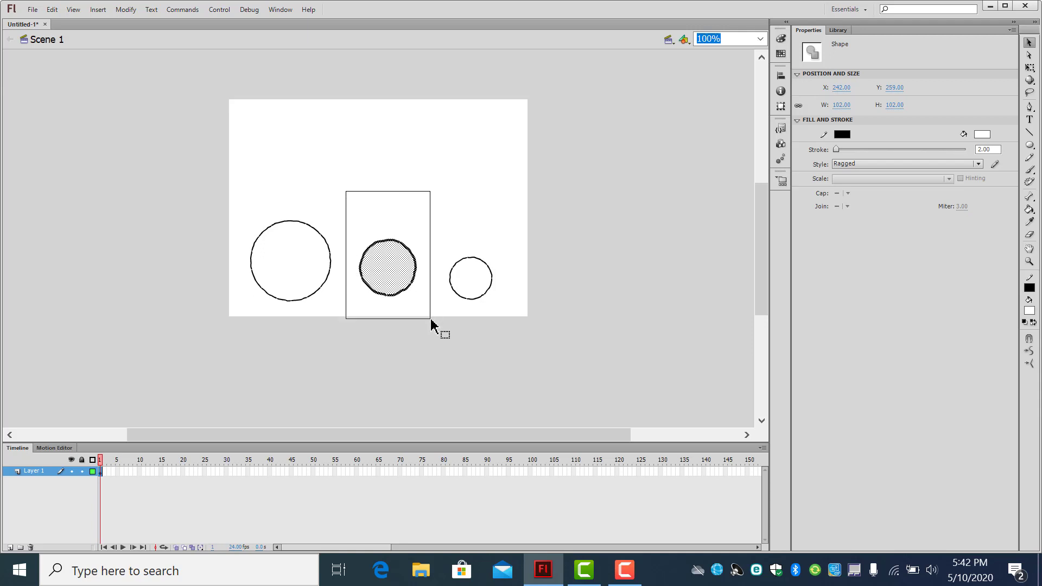
pyautogui.moveTo(432, 326); pyautogui.dragTo(431, 321)
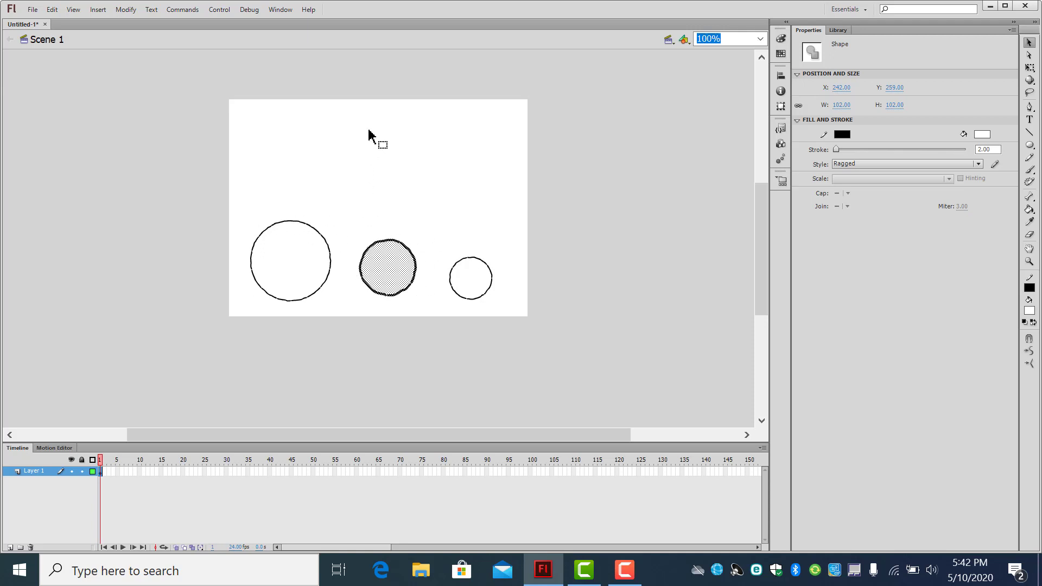
pyautogui.click(126, 11)
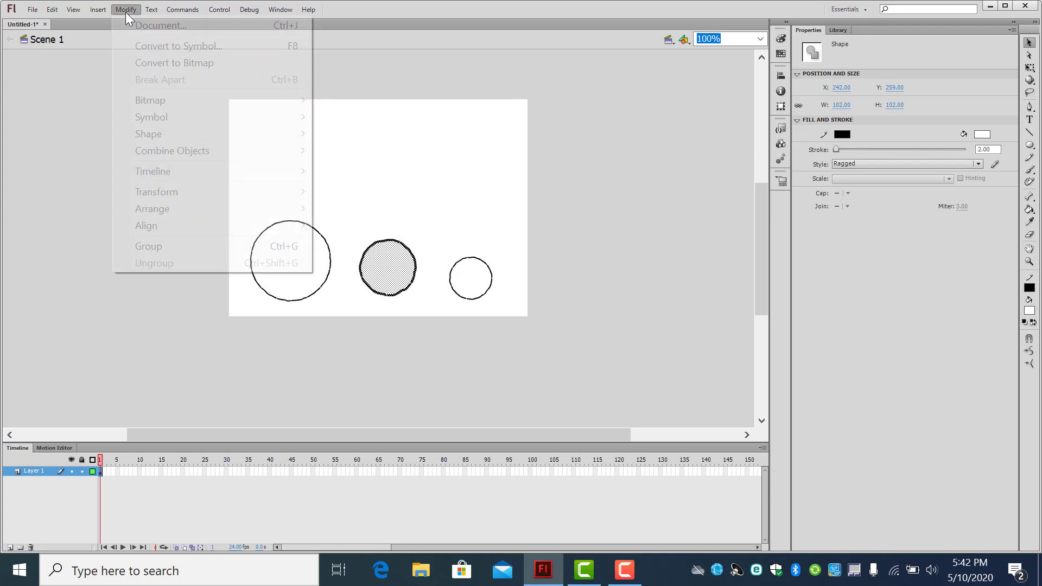
pyautogui.click(144, 46)
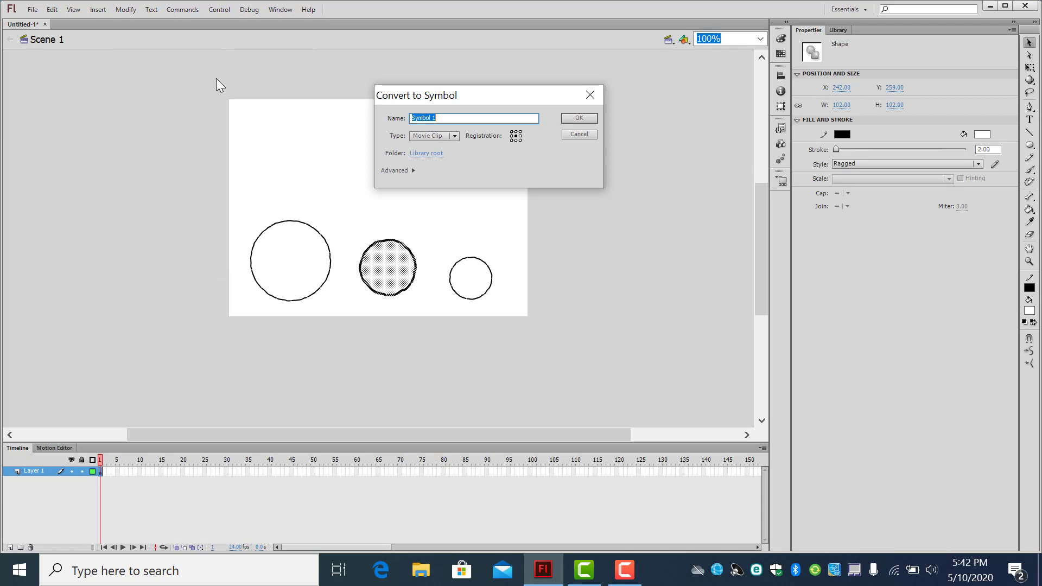
pyautogui.write('middle')
pyautogui.click(578, 117)
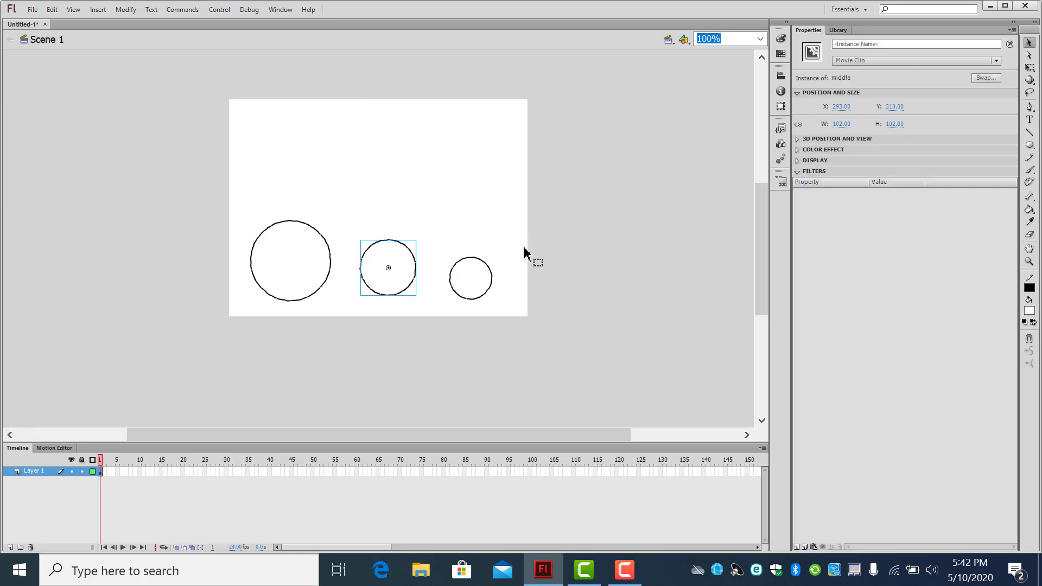
pyautogui.click(306, 254)
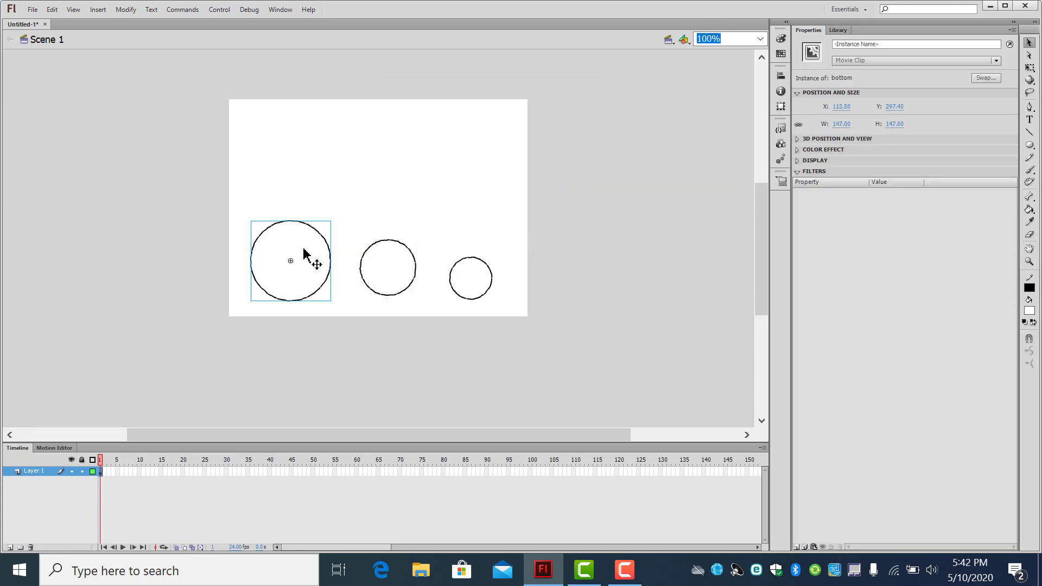
pyautogui.click(375, 264)
pyautogui.click(473, 278)
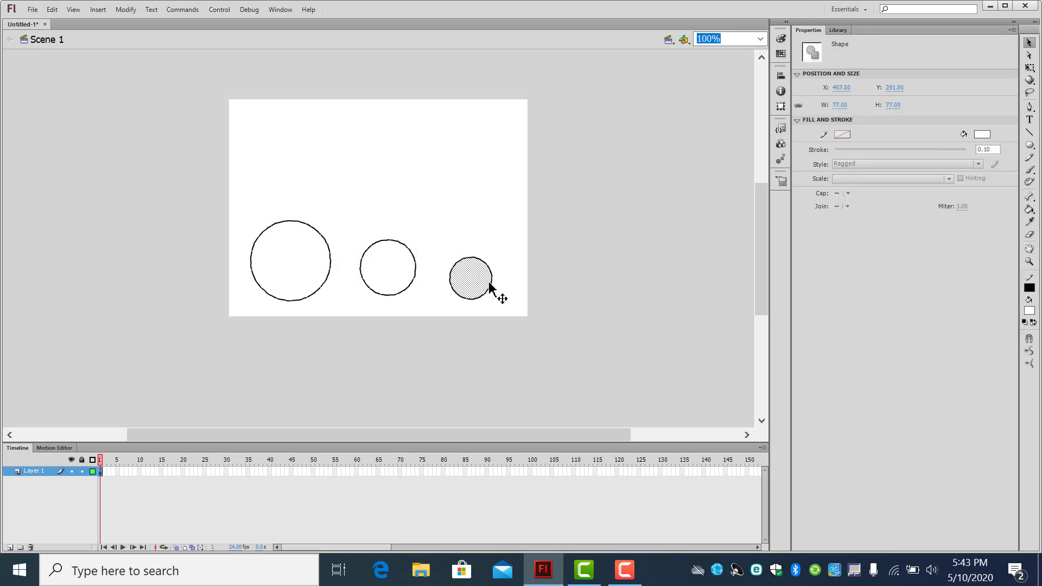
pyautogui.click(448, 225)
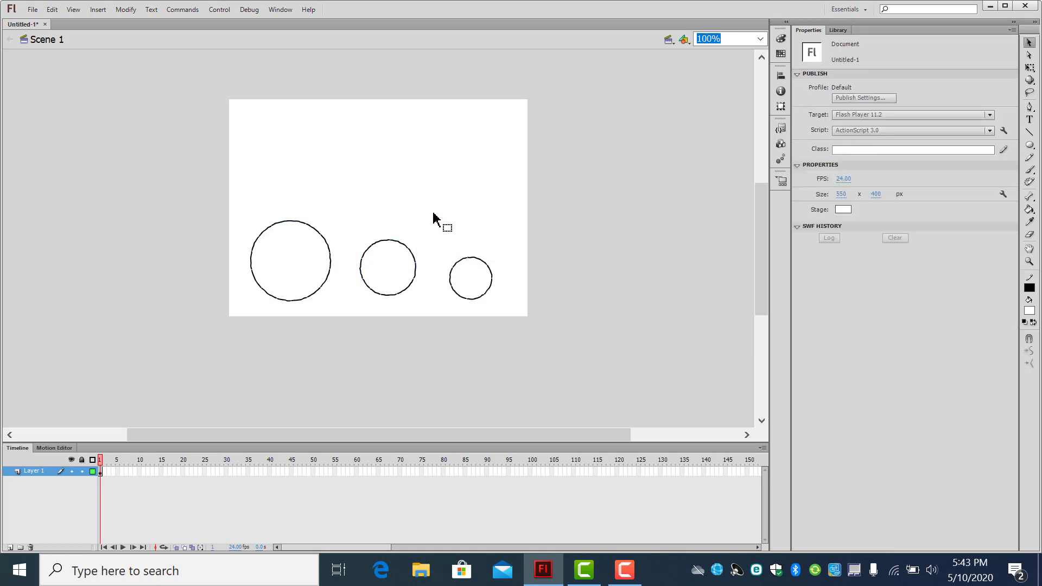
pyautogui.moveTo(433, 212); pyautogui.dragTo(507, 326)
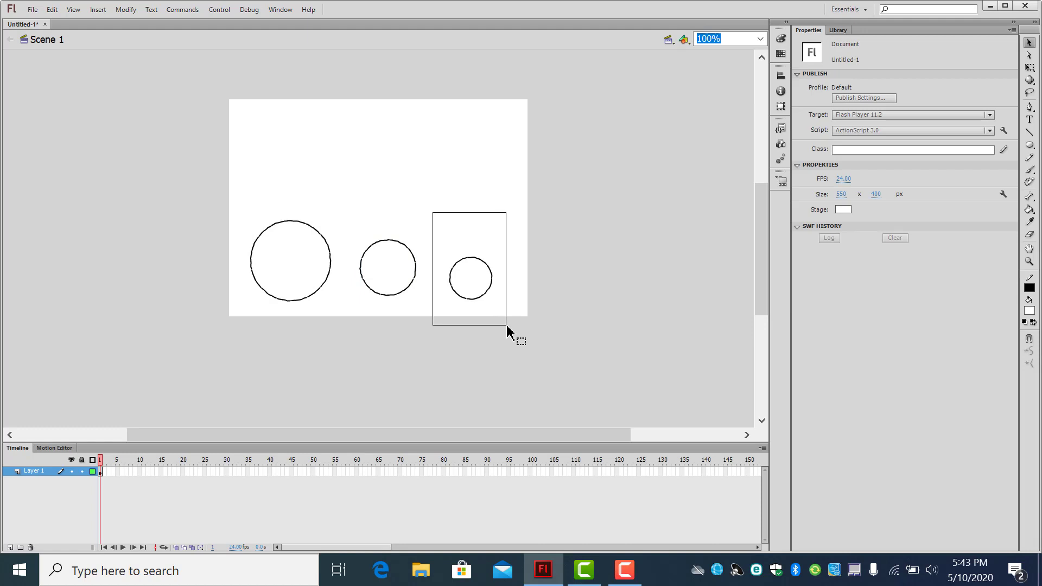
pyautogui.moveTo(507, 326); pyautogui.dragTo(507, 327)
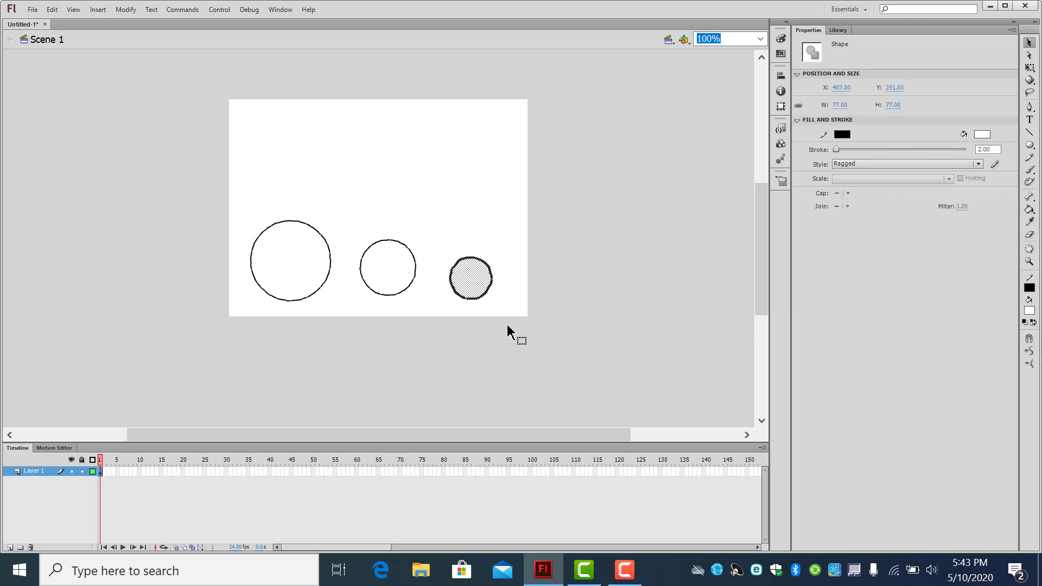
pyautogui.moveTo(388, 157); pyautogui.dragTo(529, 332)
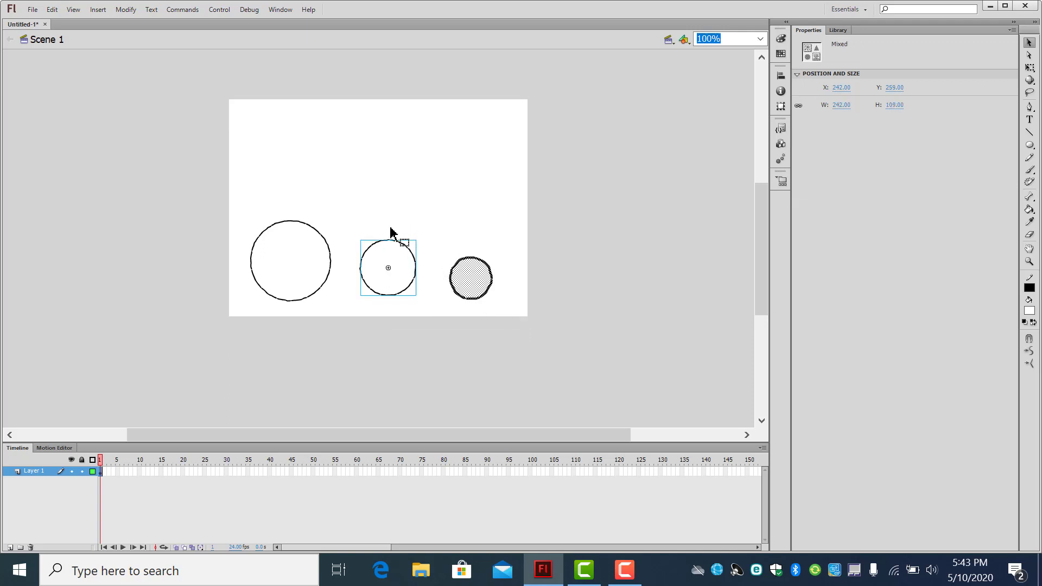
pyautogui.click(453, 225)
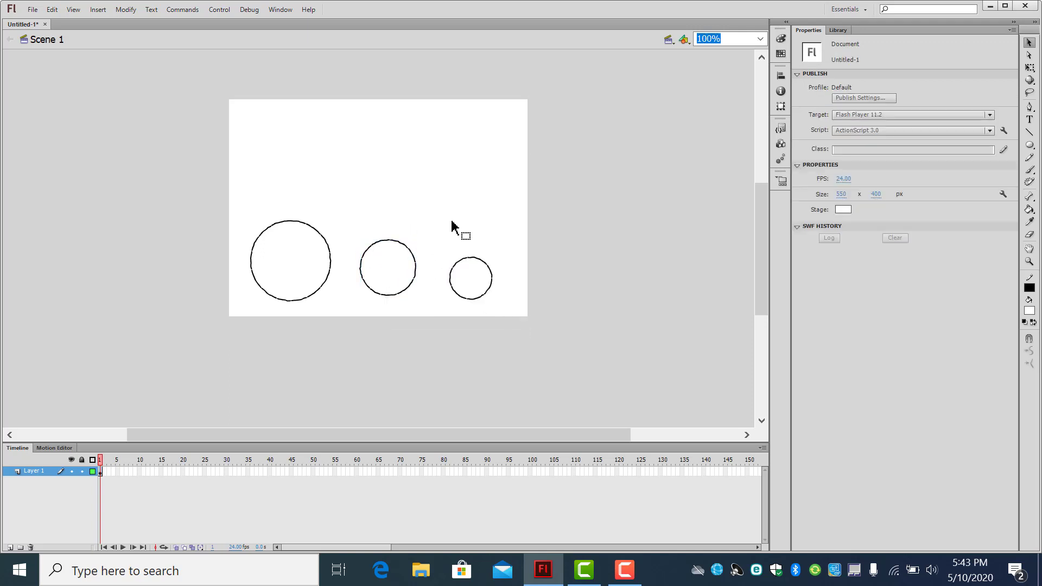
# - Convert the smallest circle, fill and outline together, to a Movie Clip symbol named "top", and deselect it
pyautogui.moveTo(441, 206); pyautogui.dragTo(529, 332)
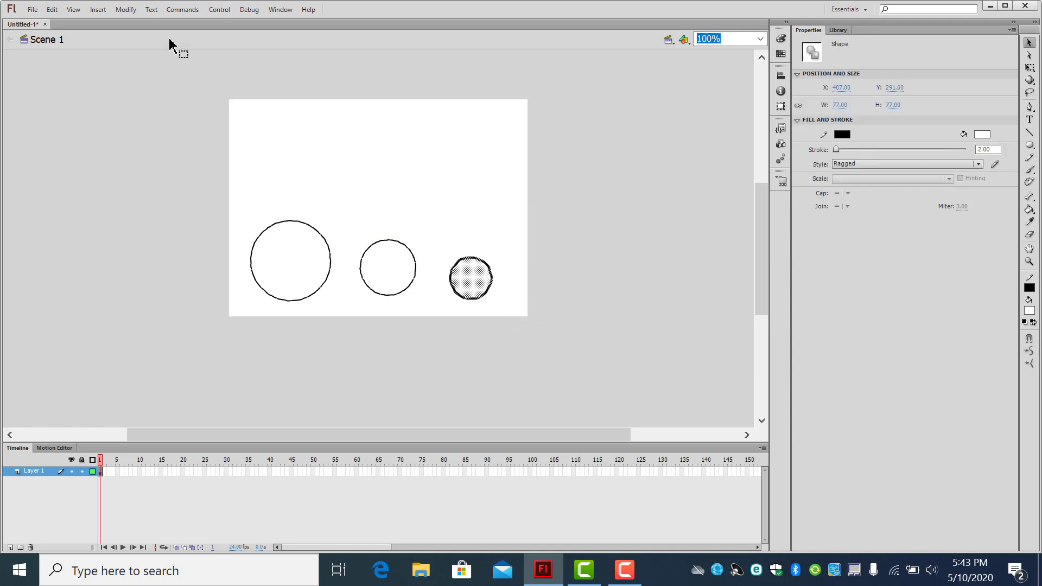
pyautogui.click(133, 9)
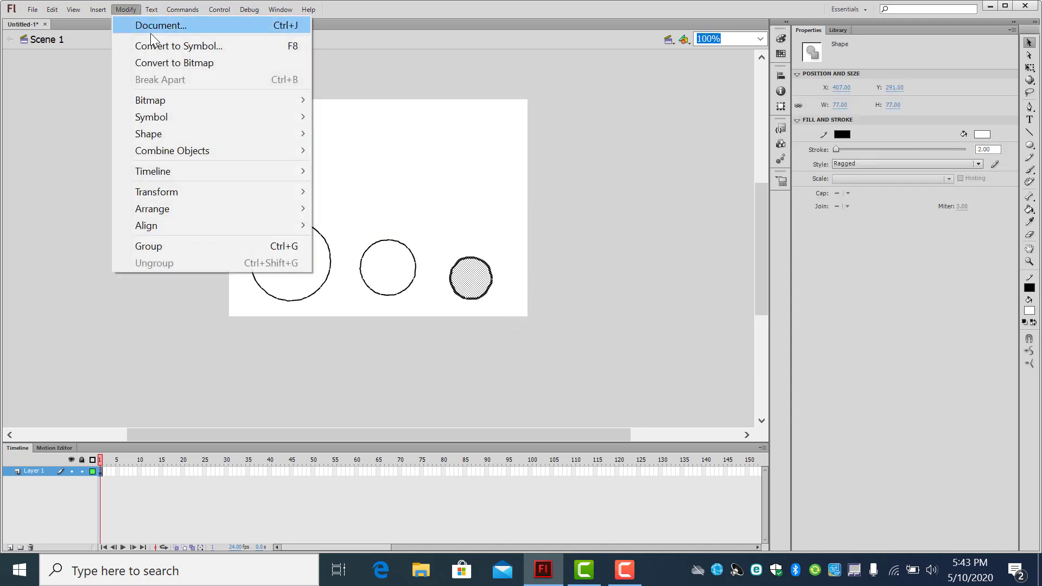
pyautogui.click(162, 46)
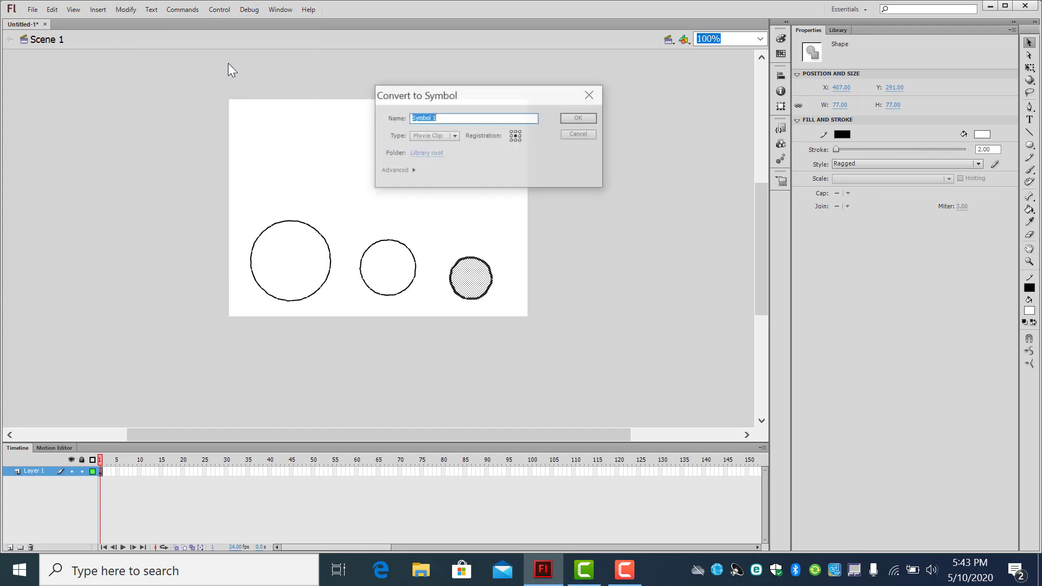
pyautogui.write('top')
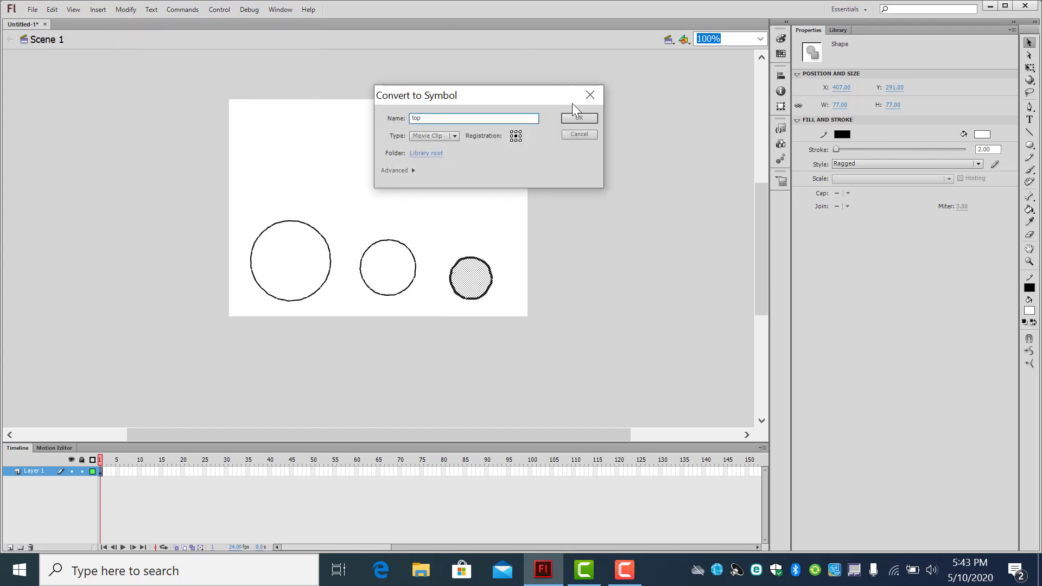
pyautogui.click(580, 119)
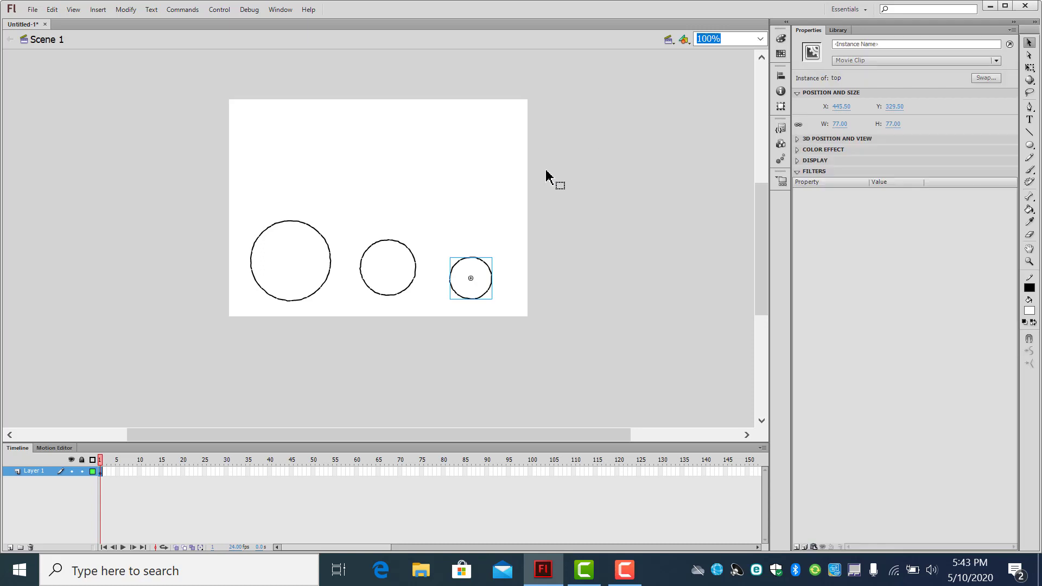
pyautogui.click(489, 164)
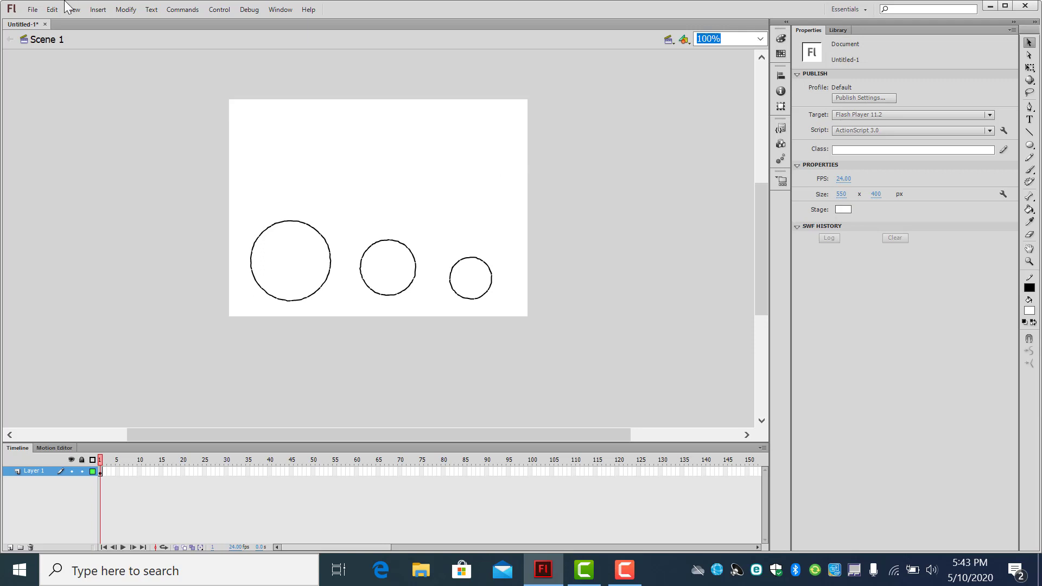
# - Test the movie to check the three circles in the preview, and close the preview window
pyautogui.click(152, 10)
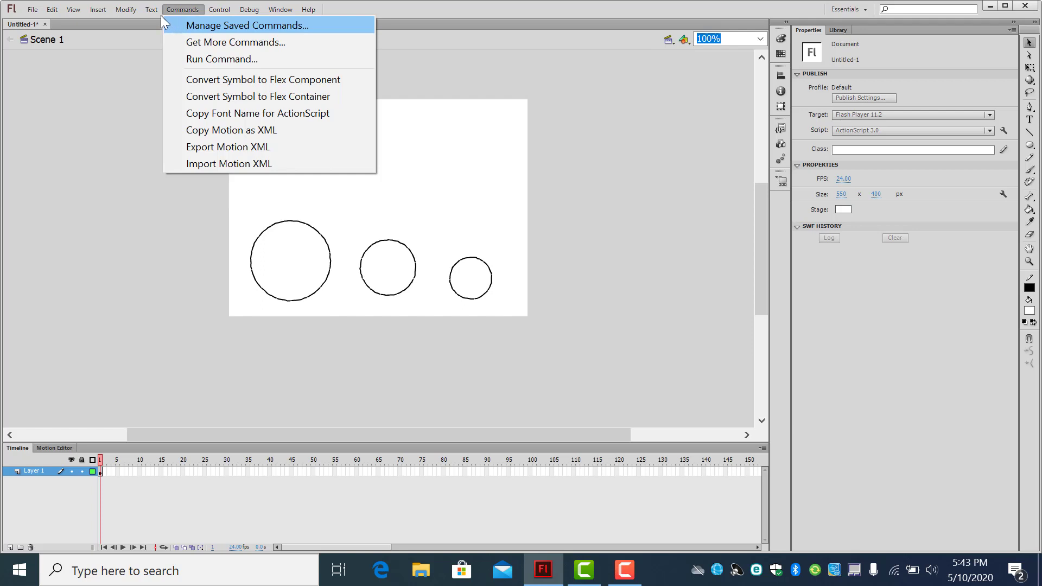
pyautogui.click(220, 10)
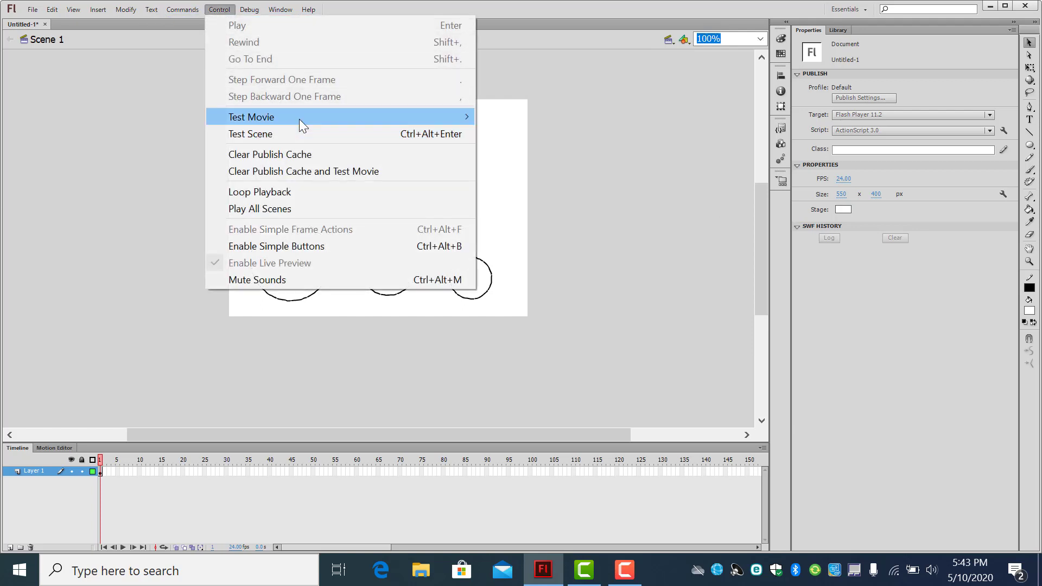
pyautogui.moveTo(346, 123)
pyautogui.click(550, 203)
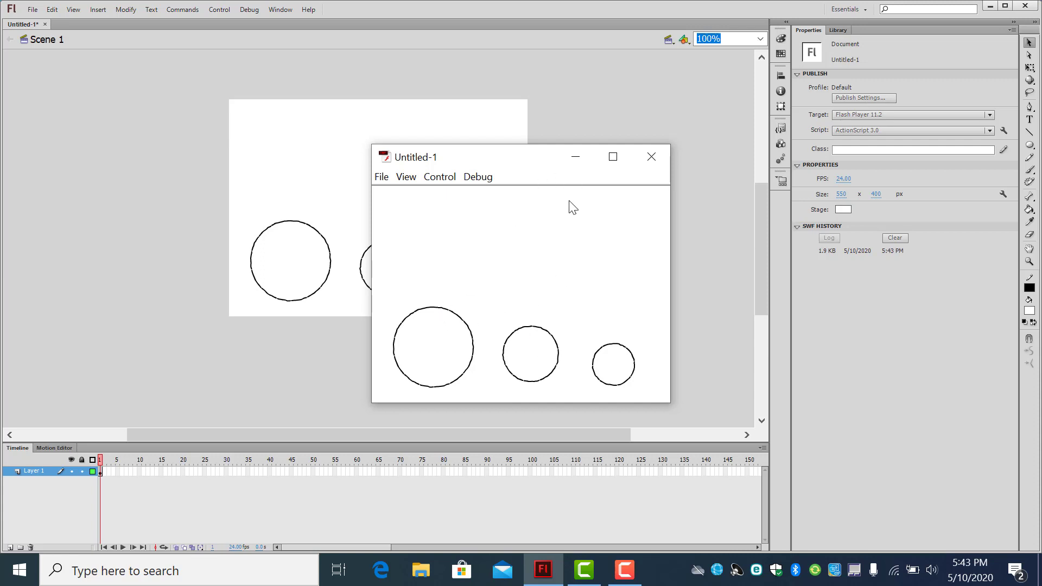
pyautogui.click(654, 159)
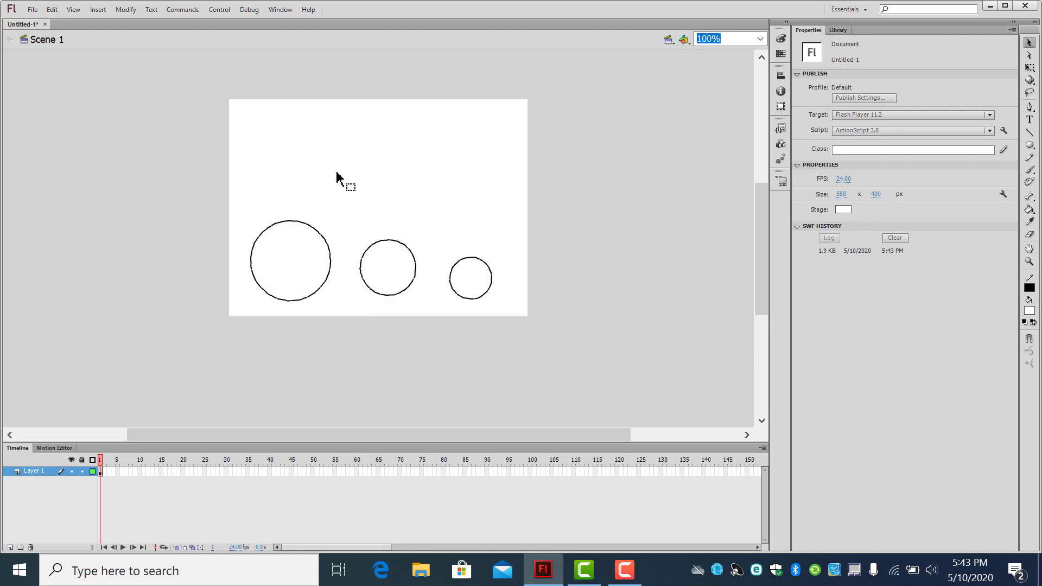
# - Move the largest circle up to about X 131.5, Y 158.5 and apply the Drag and Drop code snippet, accepting the suggested instance name
pyautogui.click(305, 265)
pyautogui.moveTo(298, 269); pyautogui.dragTo(302, 184)
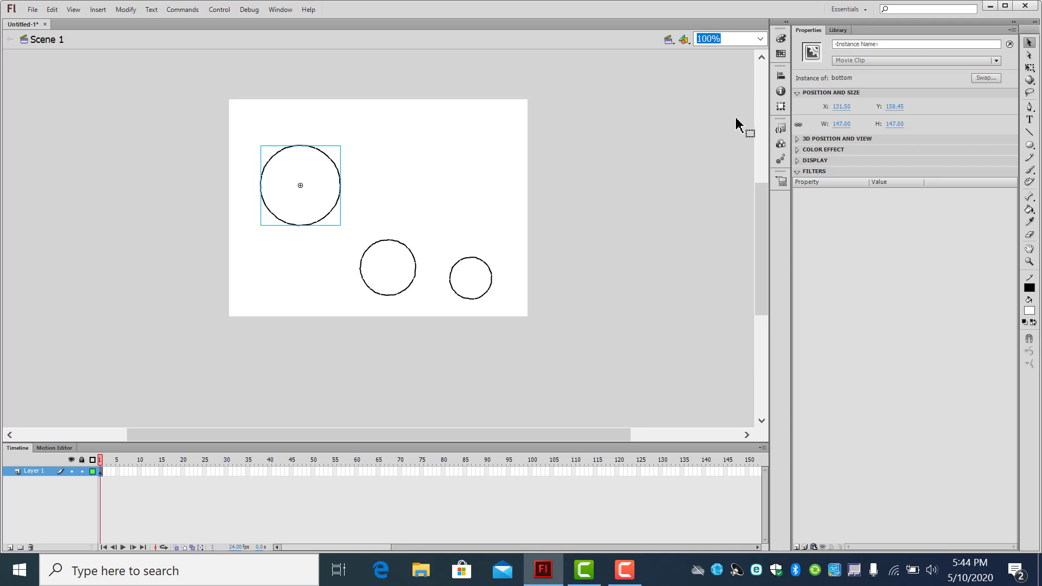
pyautogui.click(781, 129)
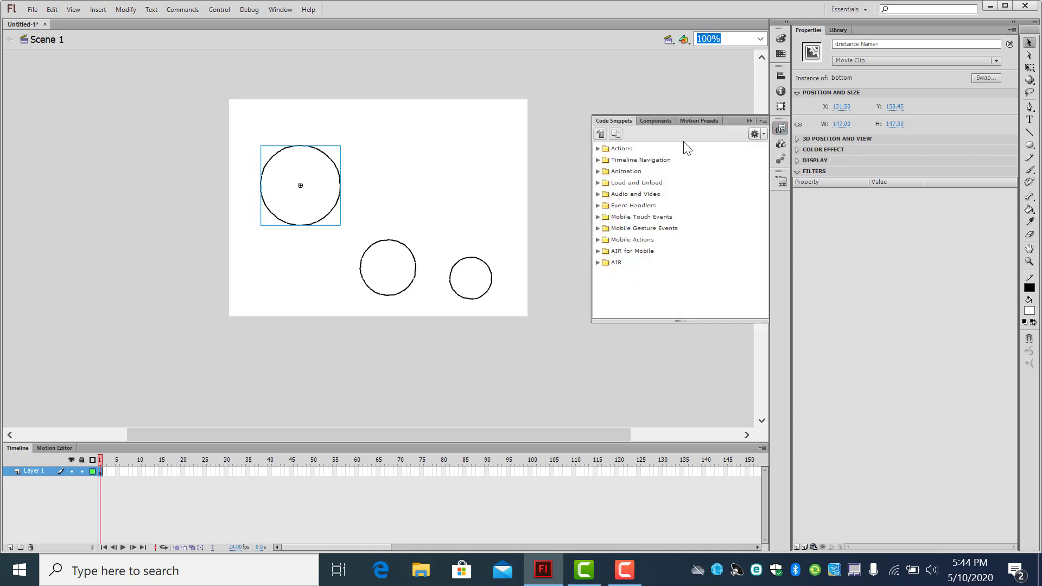
pyautogui.click(598, 150)
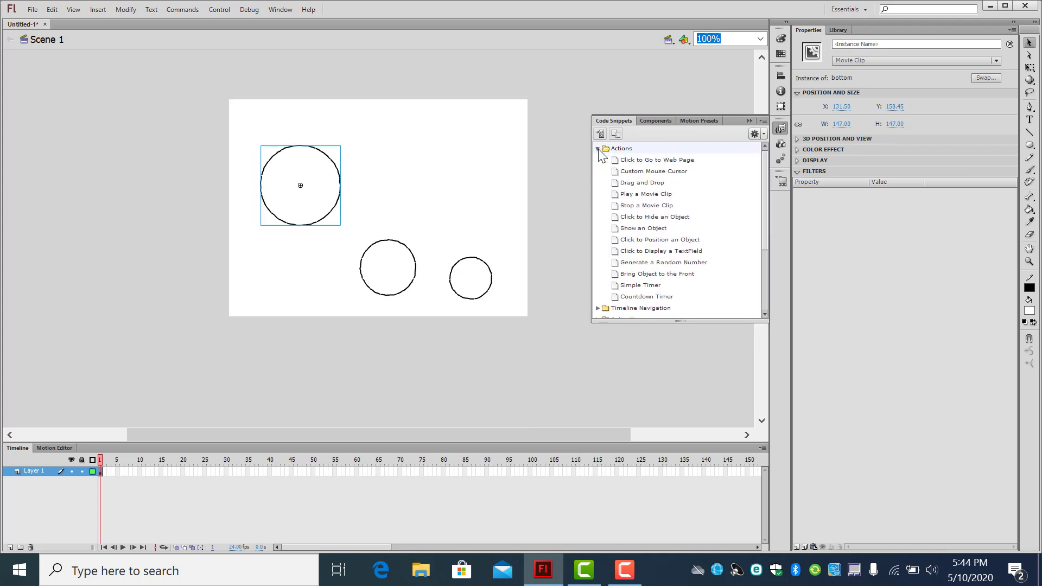
pyautogui.click(599, 149)
pyautogui.click(598, 149)
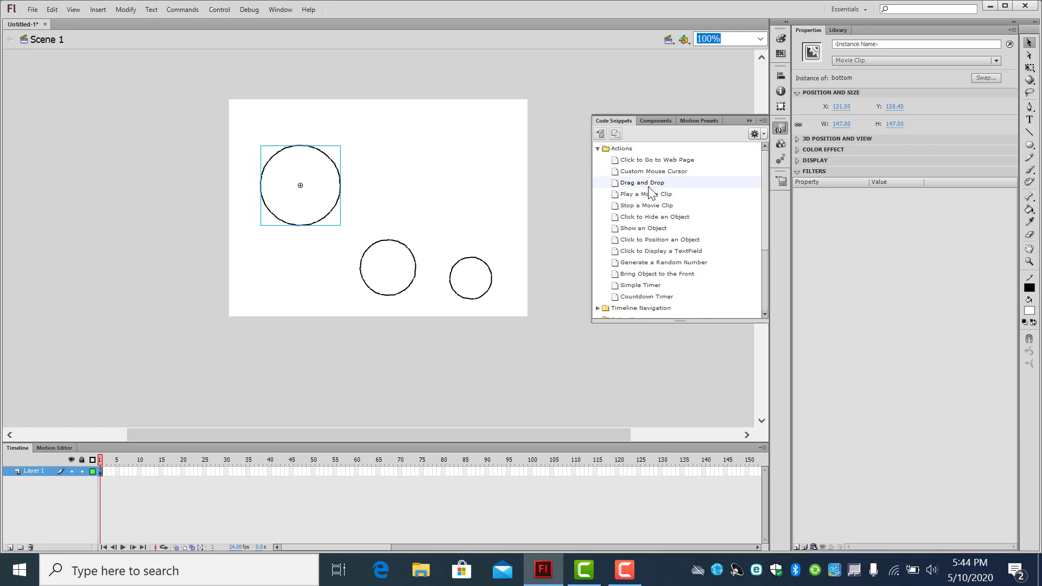
pyautogui.click(616, 185)
pyautogui.doubleClick(617, 185)
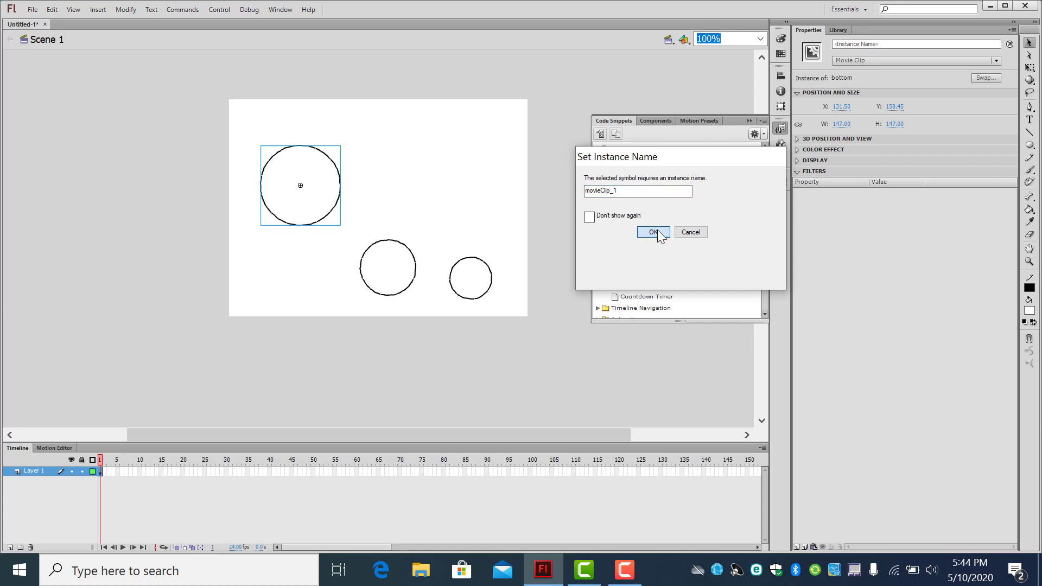
pyautogui.click(655, 233)
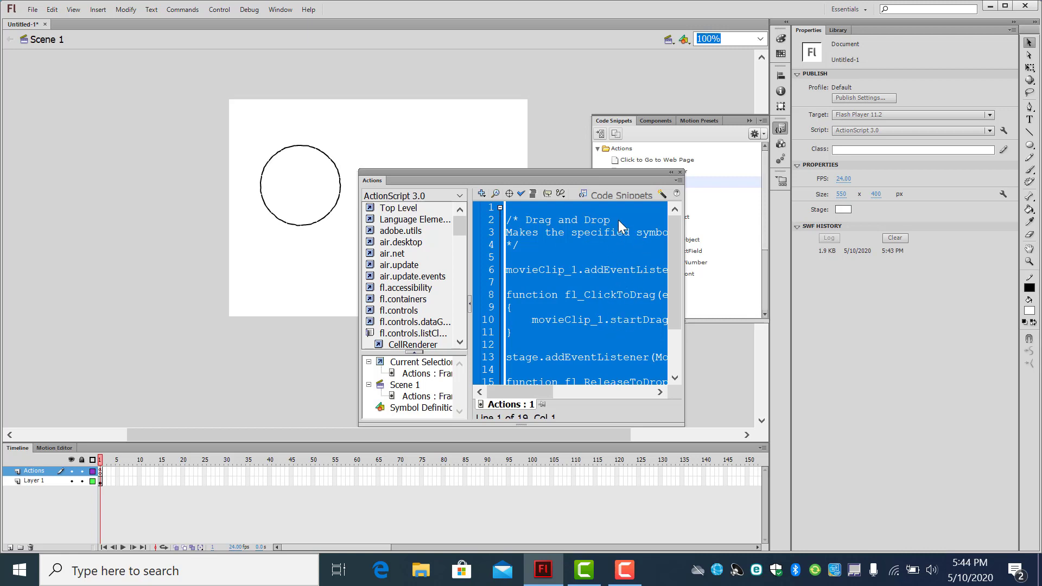
pyautogui.click(681, 172)
pyautogui.click(680, 172)
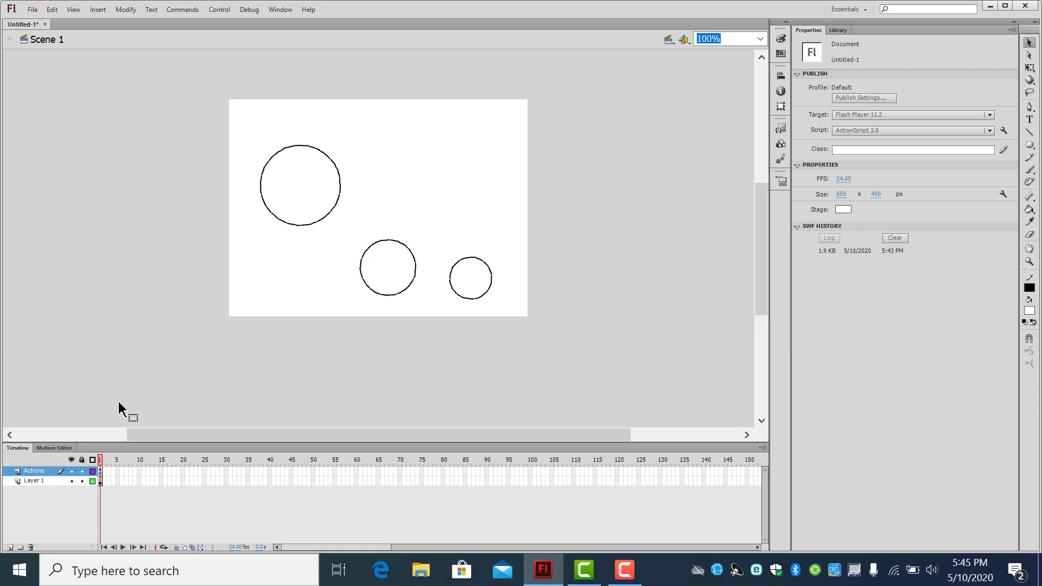
# - Test the movie by moving the largest circle down toward the medium one in the preview, and close the preview
pyautogui.moveTo(130, 442); pyautogui.dragTo(129, 395)
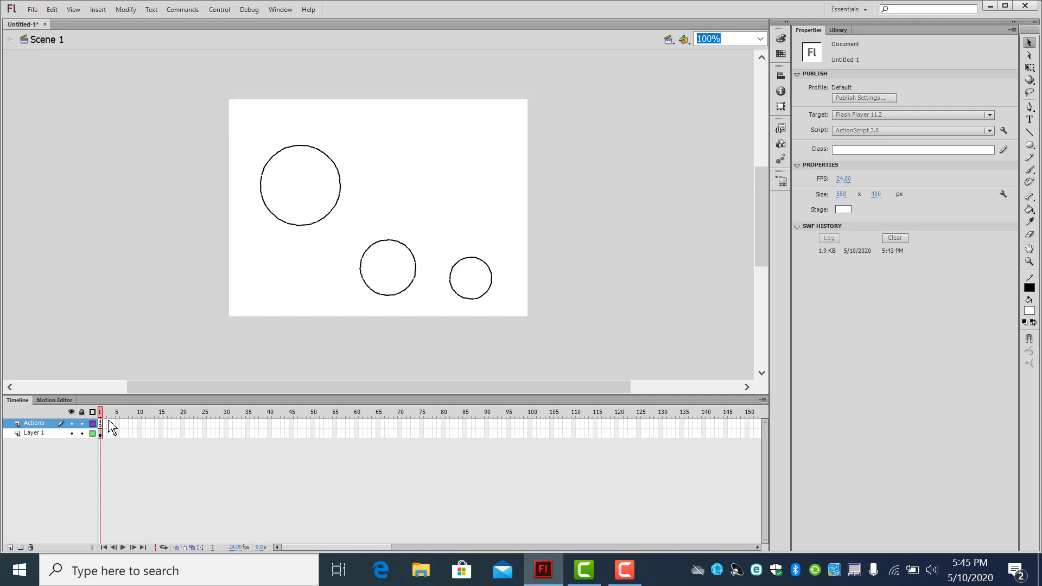
pyautogui.hotkey('ctrl', 'Return')
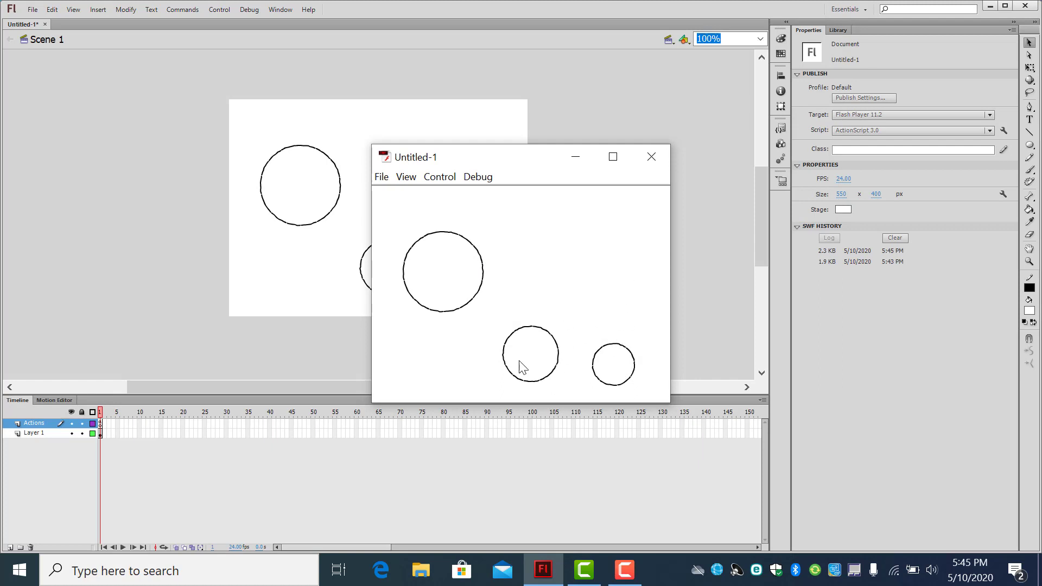
pyautogui.moveTo(453, 271); pyautogui.dragTo(491, 344)
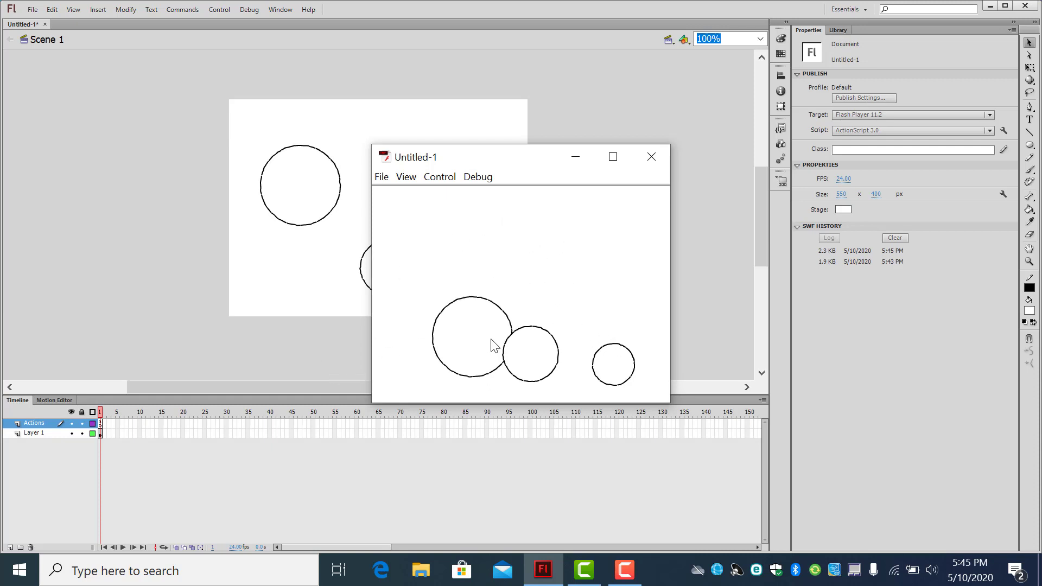
pyautogui.click(651, 156)
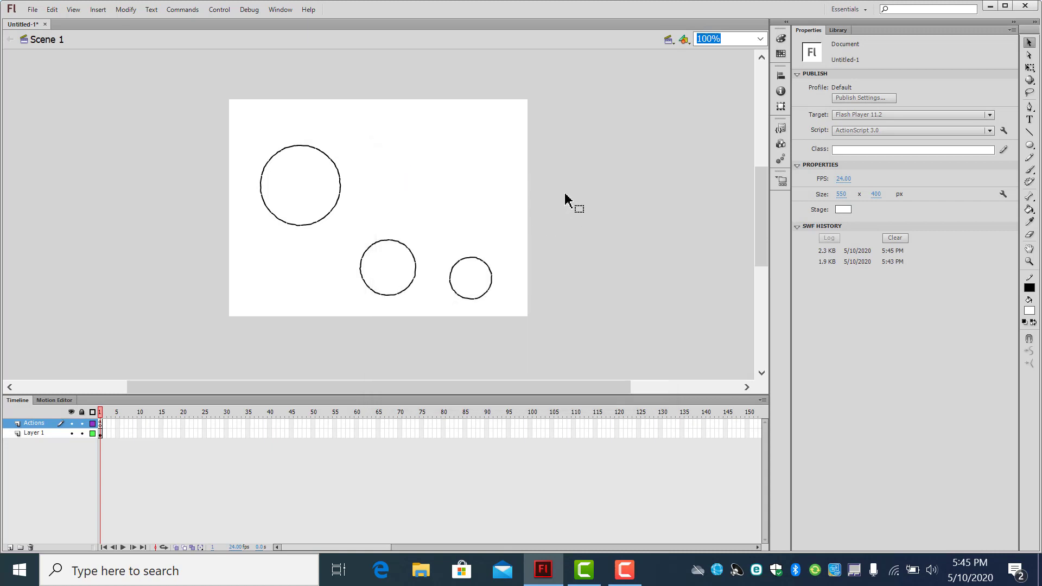
# - Apply the Drag and Drop code snippet to the medium circle, accepting the suggested instance name, and close the generated script
pyautogui.click(384, 281)
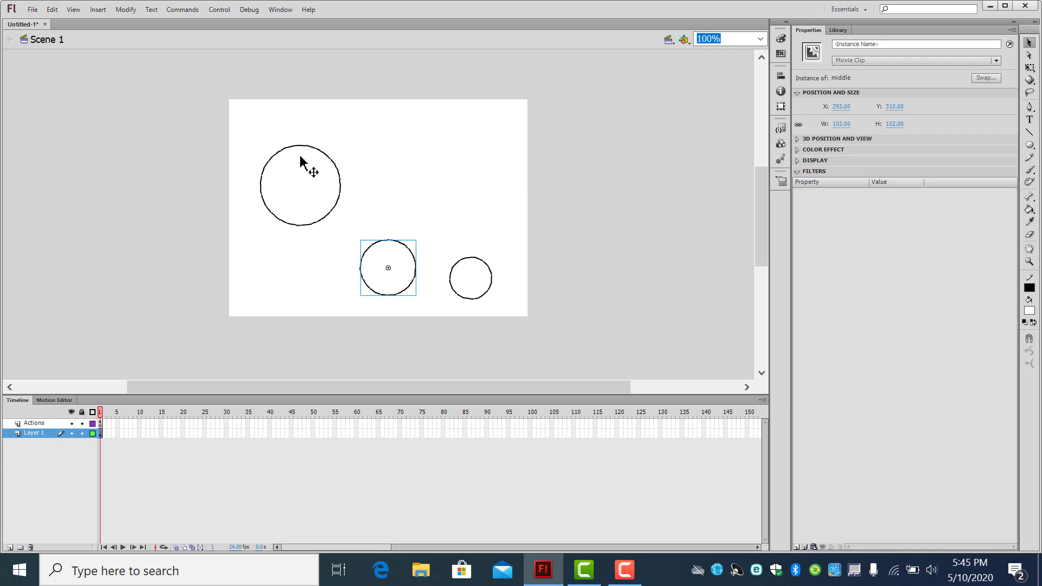
pyautogui.click(784, 127)
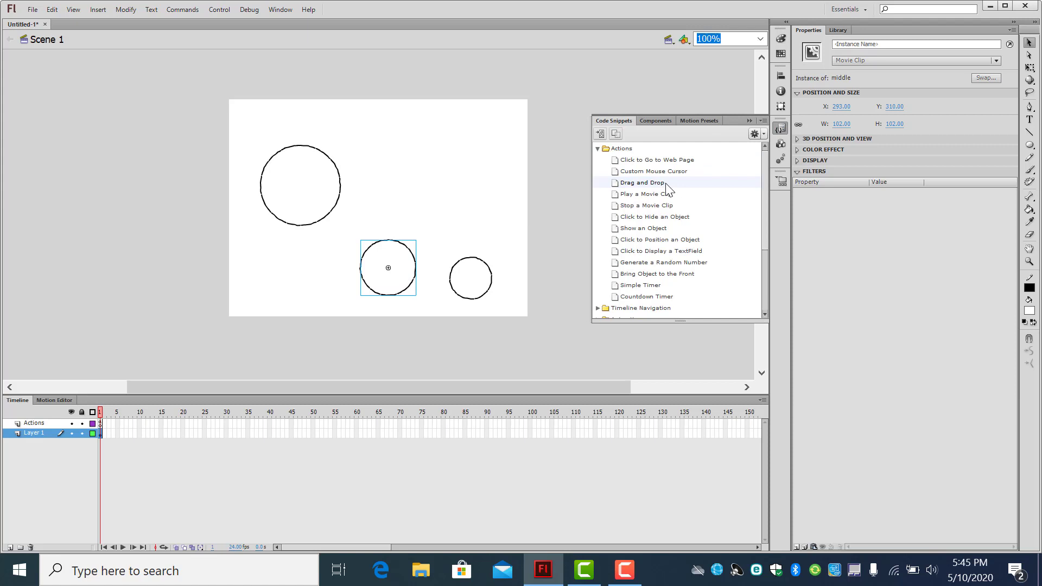
pyautogui.doubleClick(642, 183)
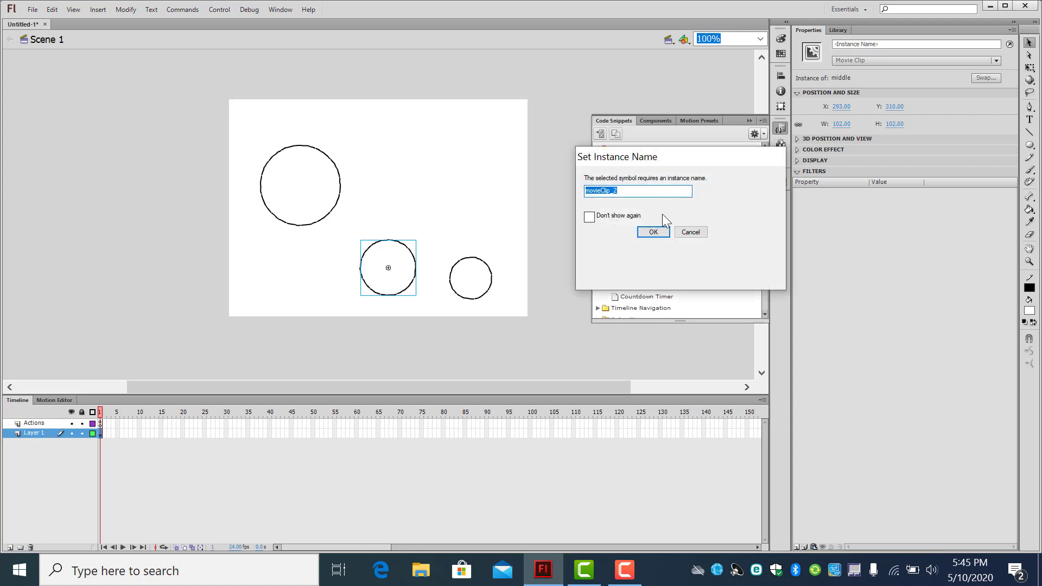
pyautogui.click(660, 231)
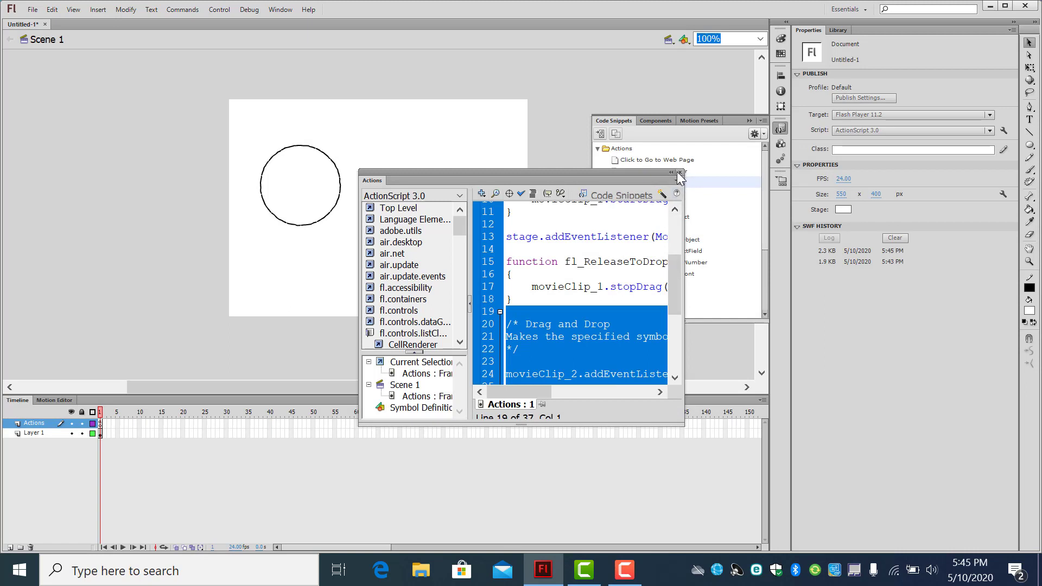
pyautogui.click(680, 171)
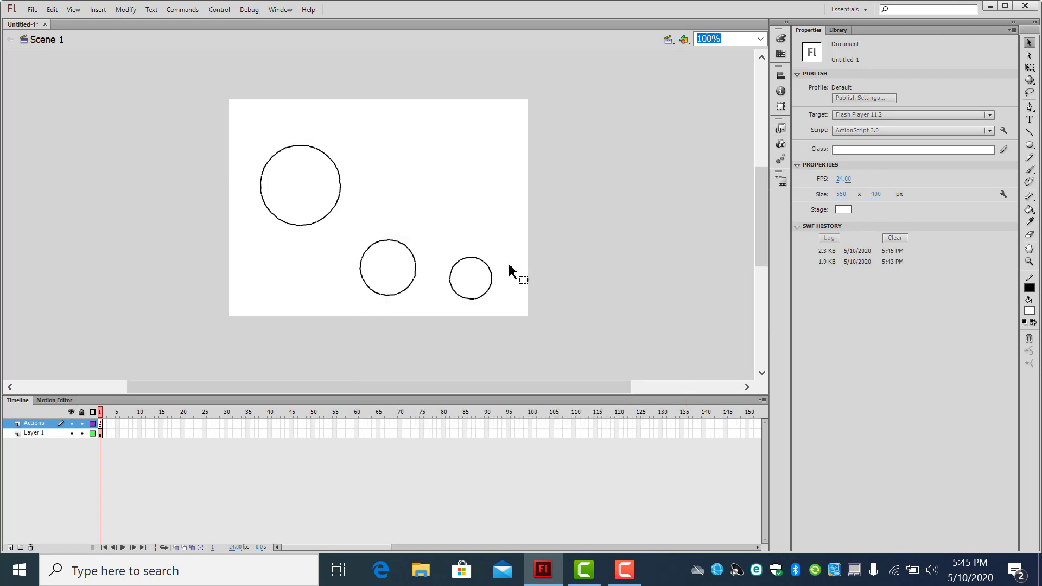
# - Apply the Drag and Drop code snippet to the smallest circle, accepting the suggested instance name, and collapse the generated script
pyautogui.click(488, 279)
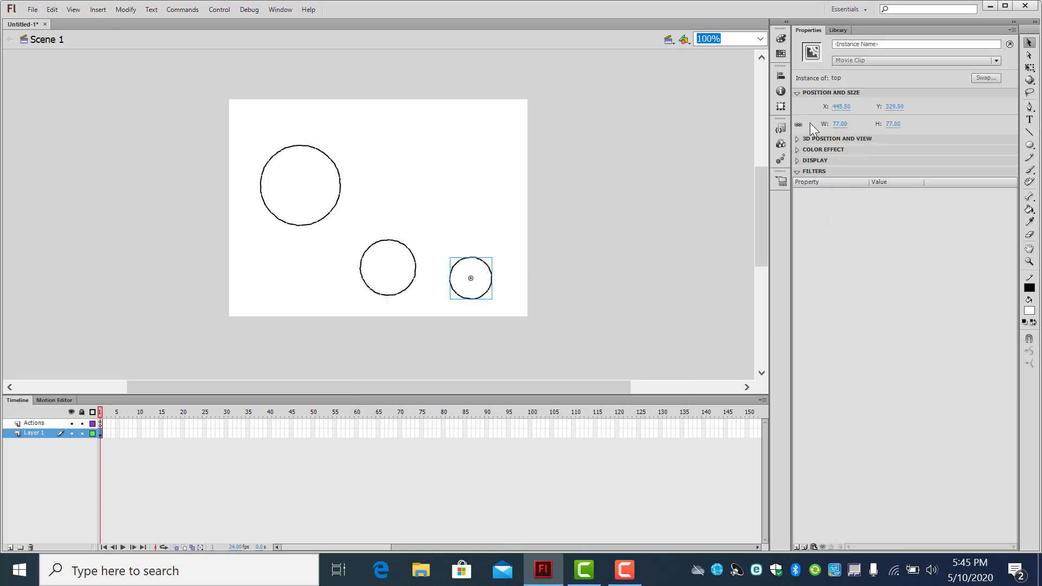
pyautogui.click(782, 127)
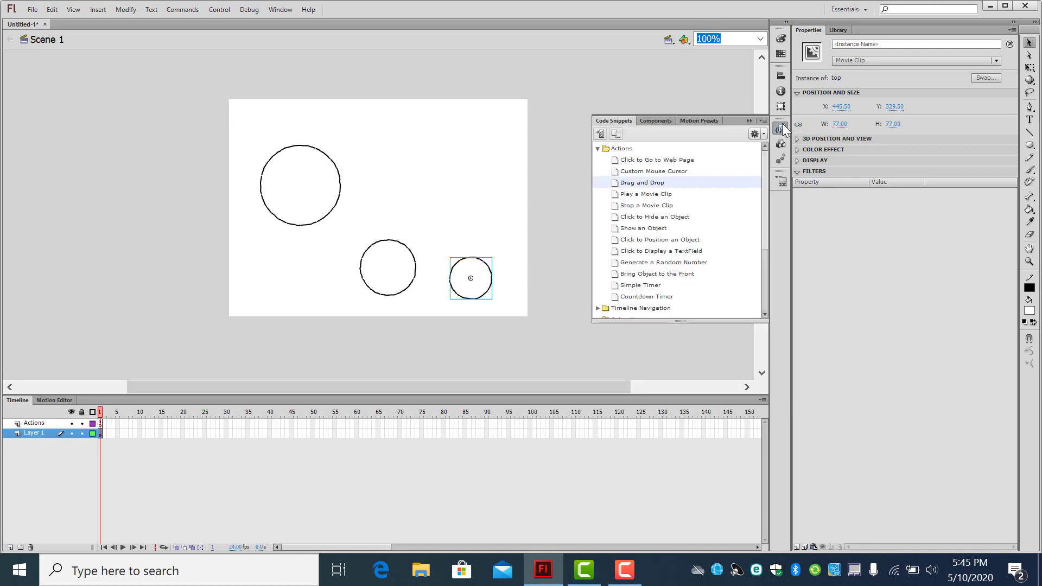
pyautogui.doubleClick(667, 184)
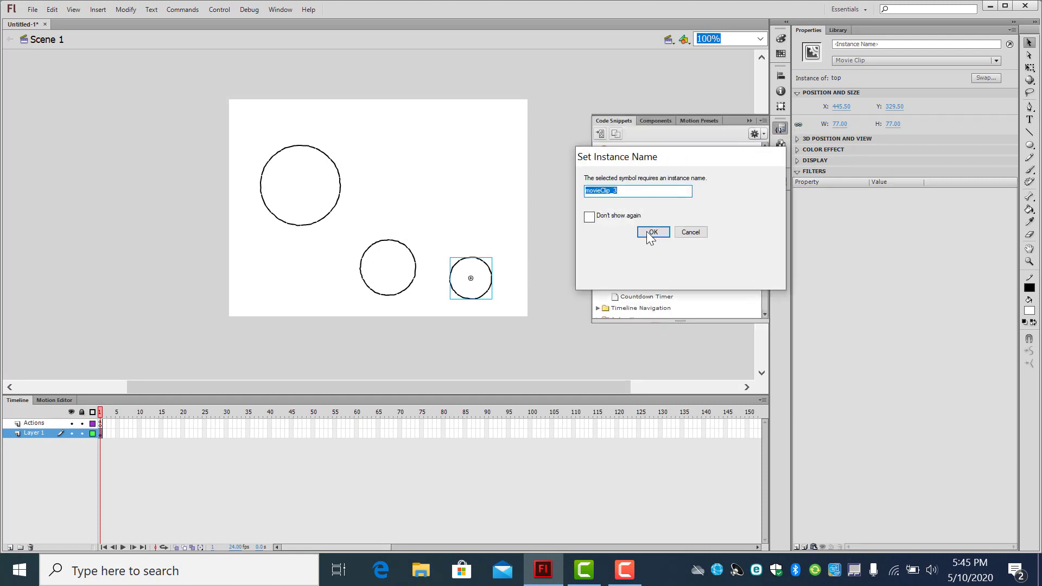
pyautogui.click(651, 233)
pyautogui.click(672, 172)
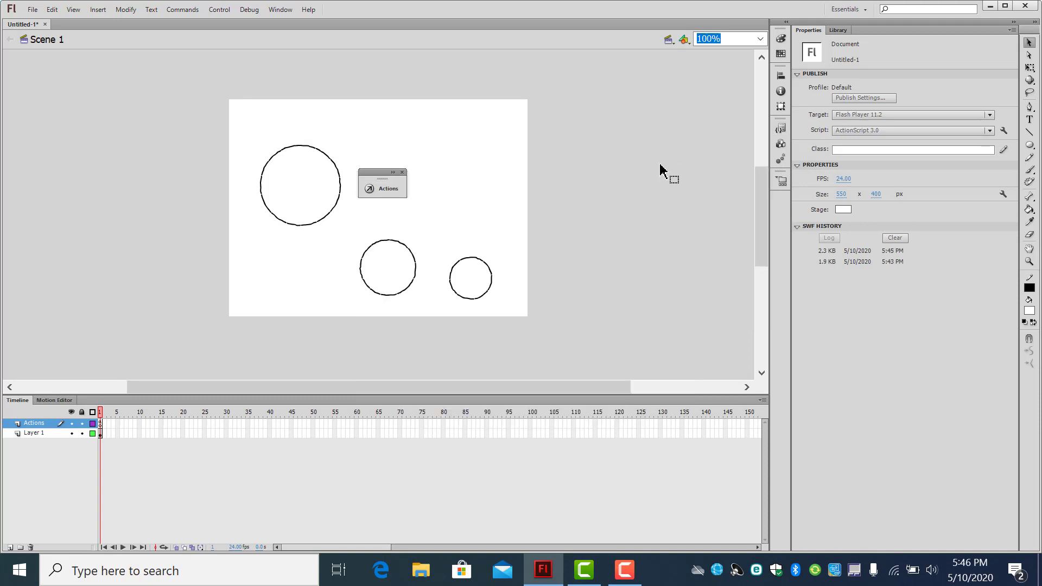
# - Test the movie by stacking the three circles into a snowman in the preview, and close the preview
pyautogui.hotkey('ctrl', 'Return')
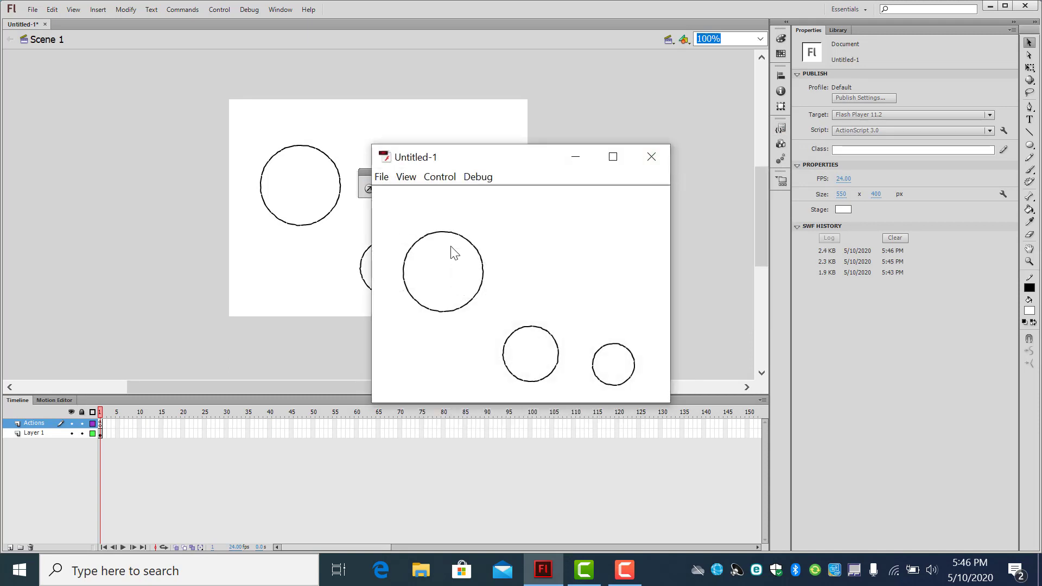
pyautogui.moveTo(451, 248); pyautogui.dragTo(453, 330)
pyautogui.moveTo(529, 335); pyautogui.dragTo(453, 291)
pyautogui.moveTo(624, 352); pyautogui.dragTo(469, 267)
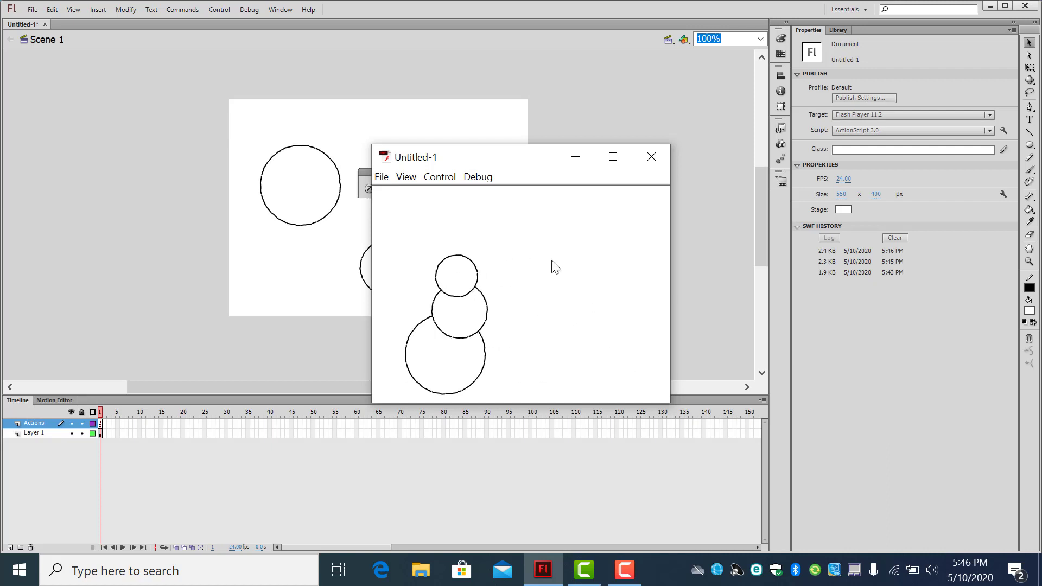
pyautogui.click(658, 160)
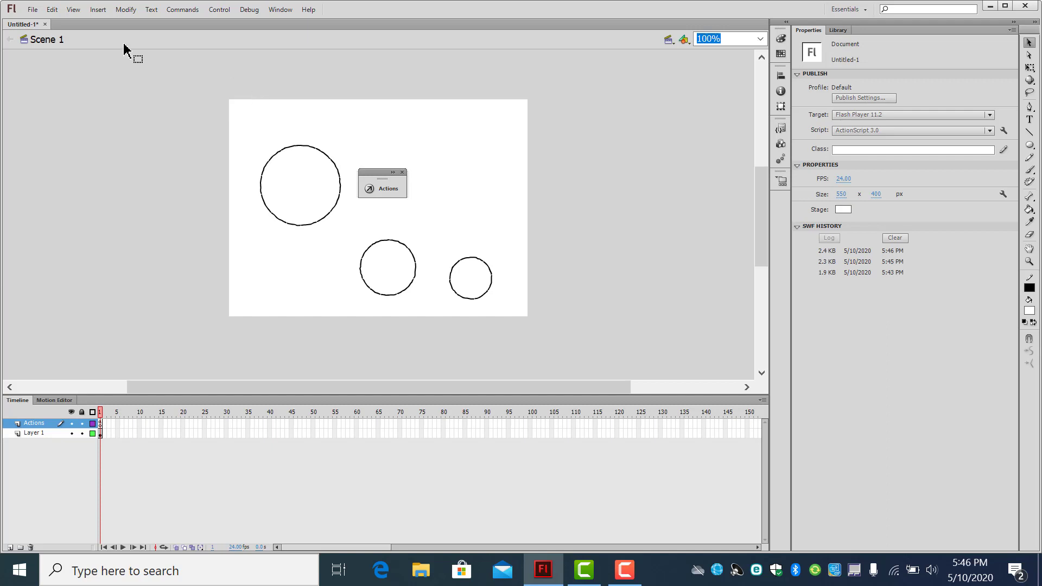
# - Save the document as snowman in the ELearn folder in Flash CS6 format, and close the collapsed Actions panel
pyautogui.click(33, 9)
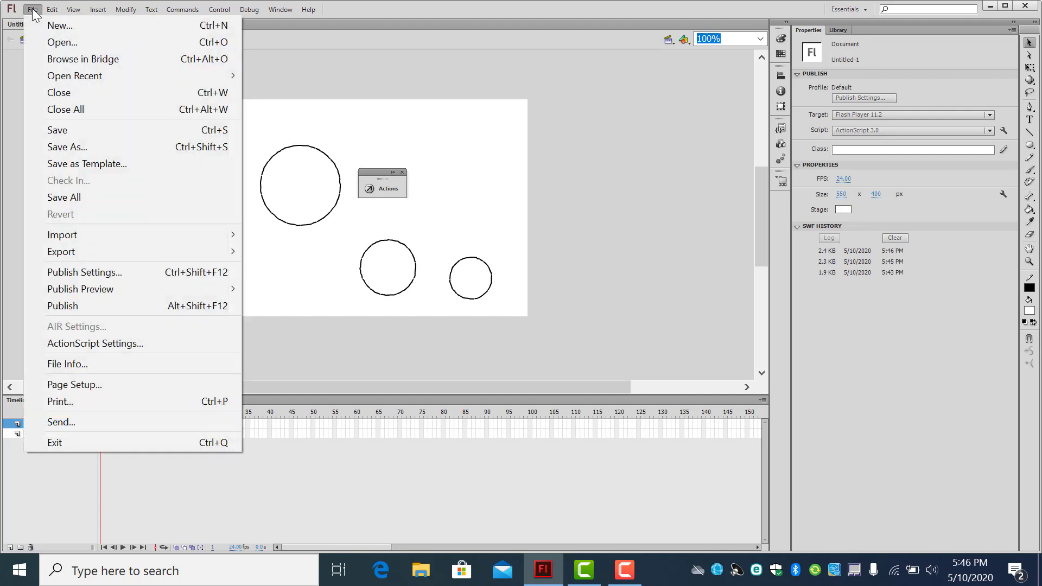
pyautogui.click(89, 146)
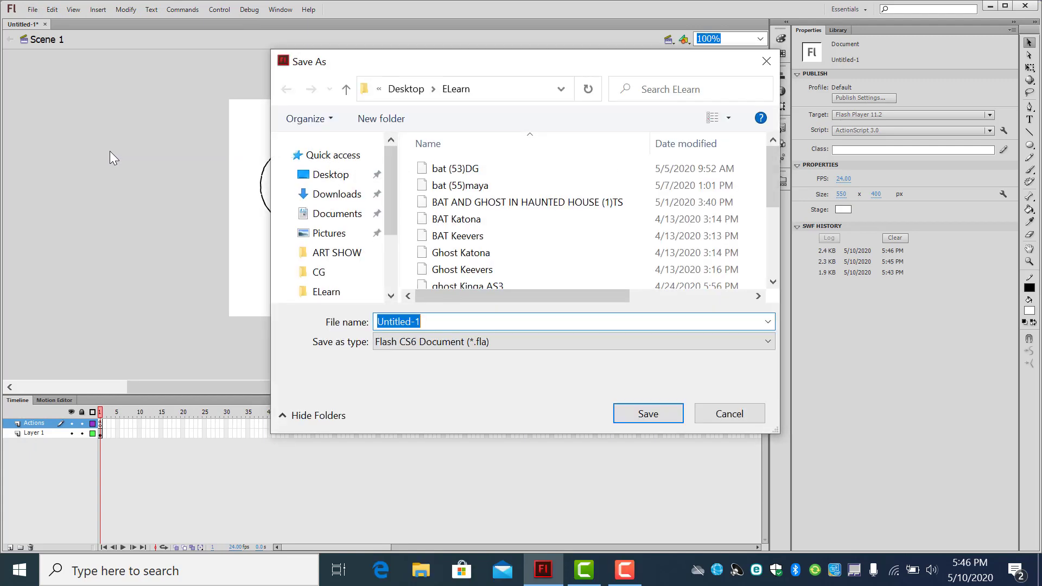
pyautogui.write('d')
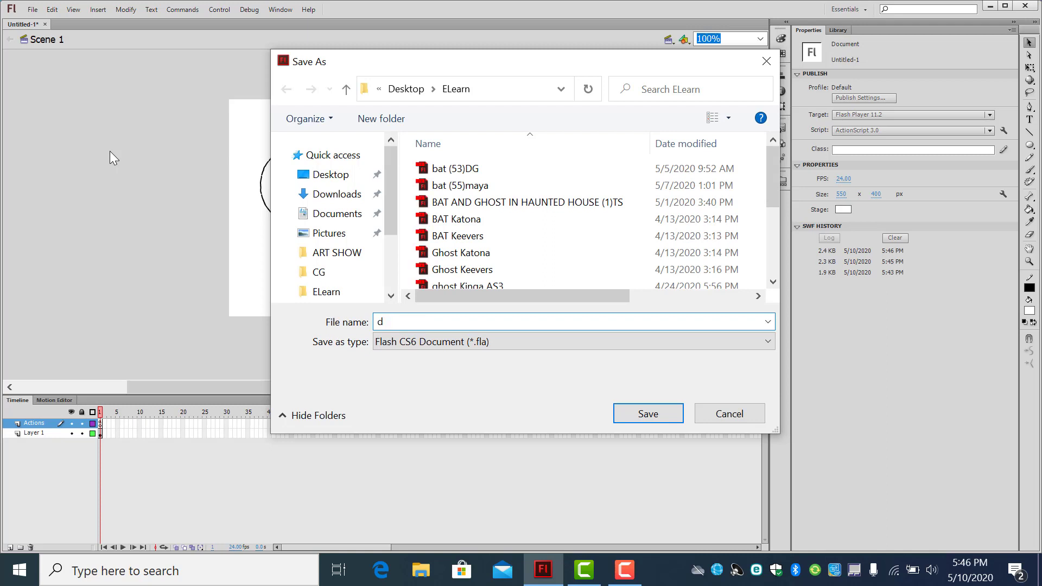
pyautogui.press('BackSpace')
pyautogui.write('snowman')
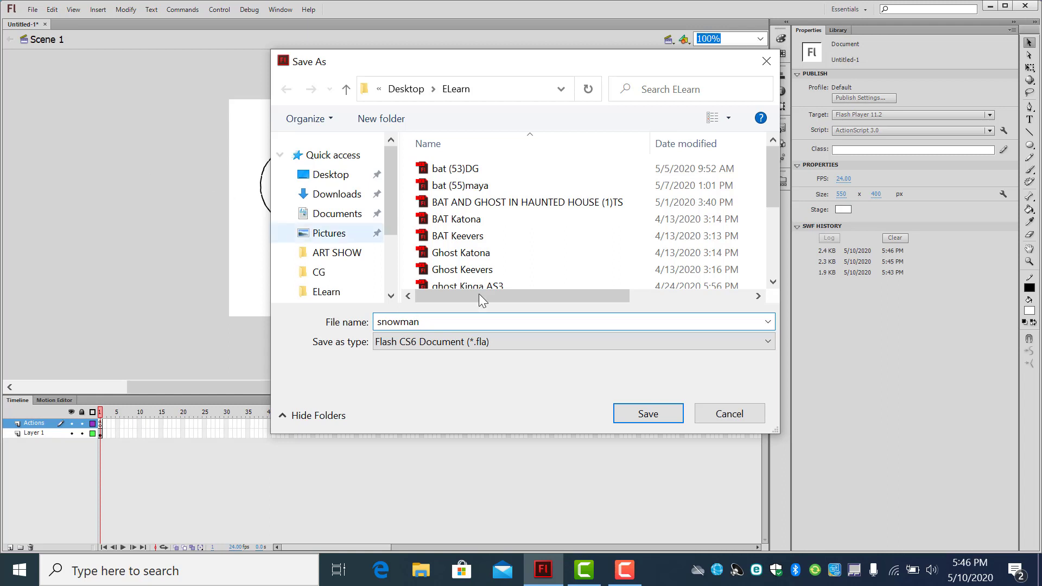
pyautogui.click(648, 413)
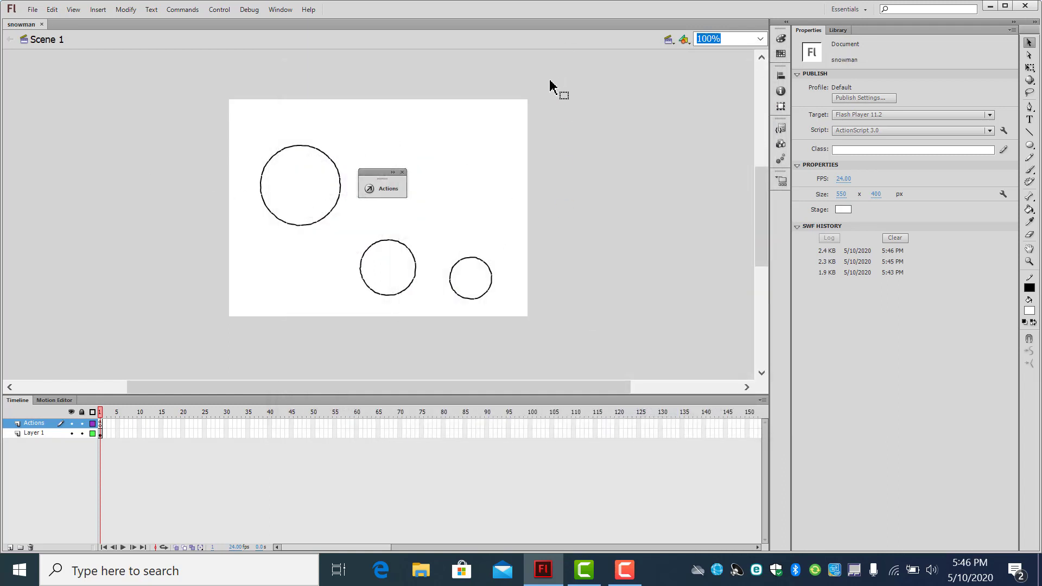
pyautogui.click(403, 172)
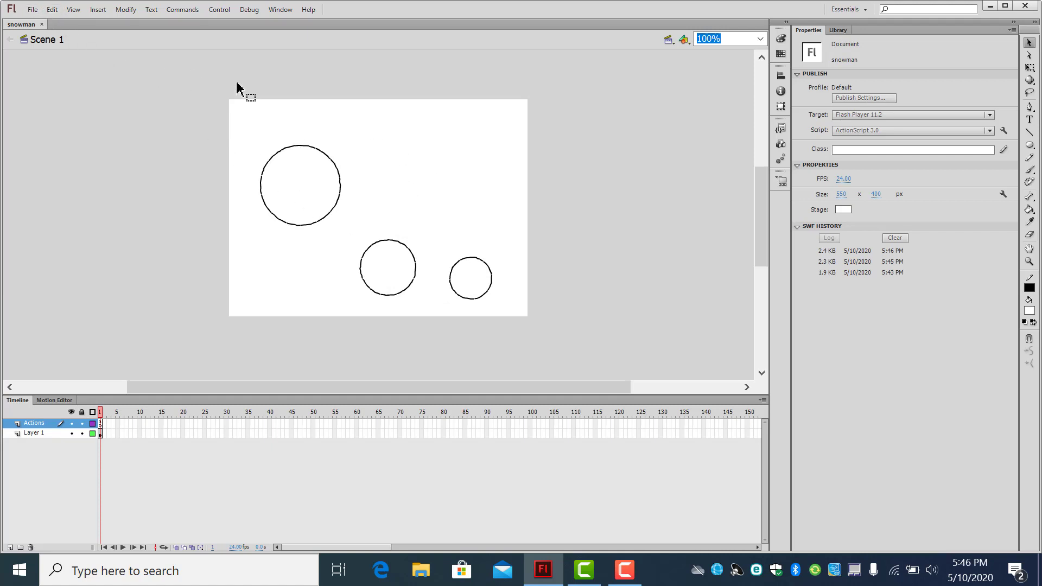
# - Open the other recent snowman document, the second entry among the recent files
pyautogui.click(33, 11)
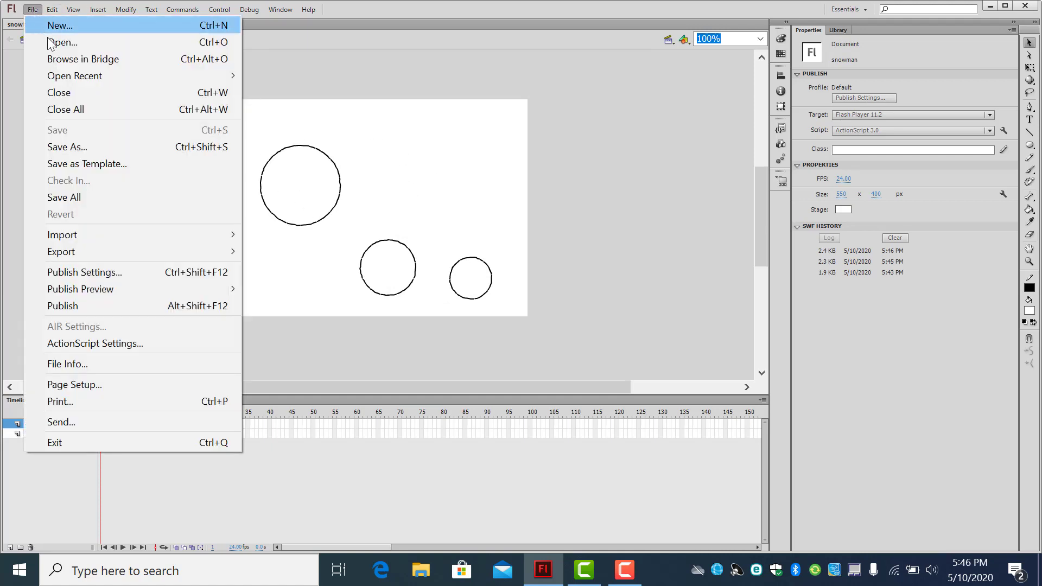
pyautogui.moveTo(80, 70)
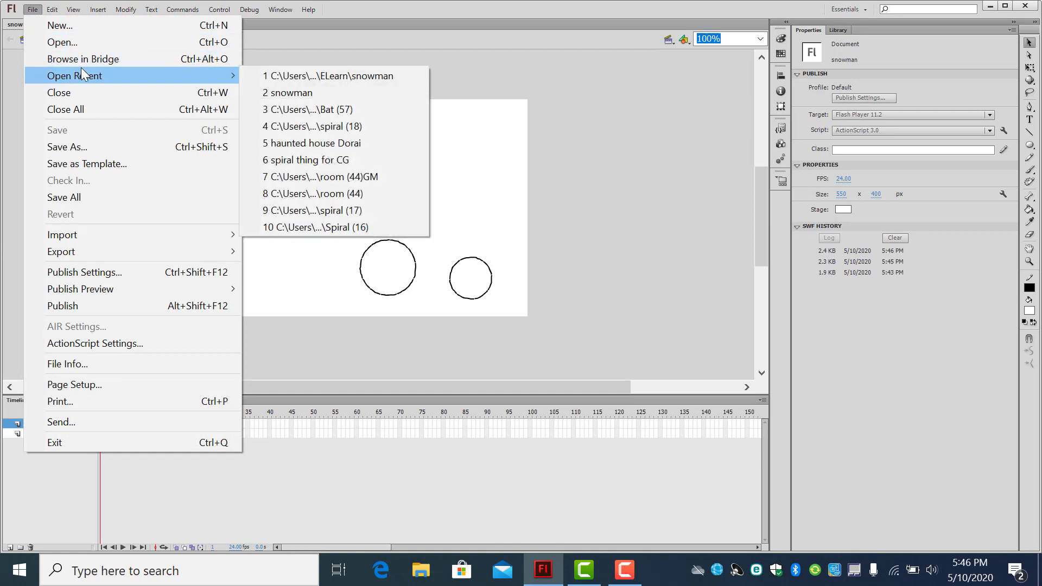
pyautogui.click(312, 92)
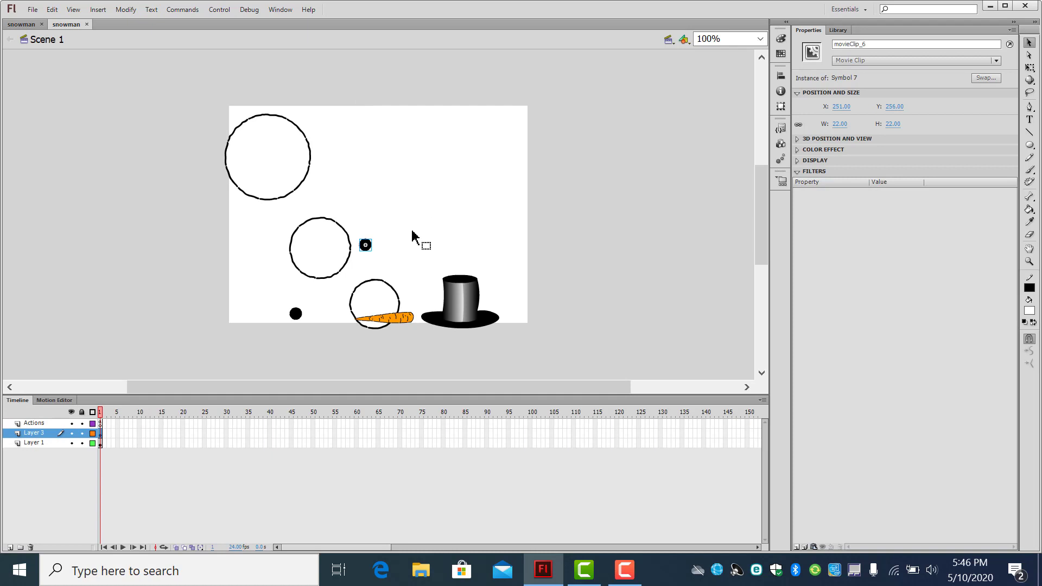
# - Move the hat to about X 451, Y 196, the carrot below it, and the dots to about X 310, Y 256 and X 351, Y 320
pyautogui.moveTo(470, 302); pyautogui.dragTo(484, 212)
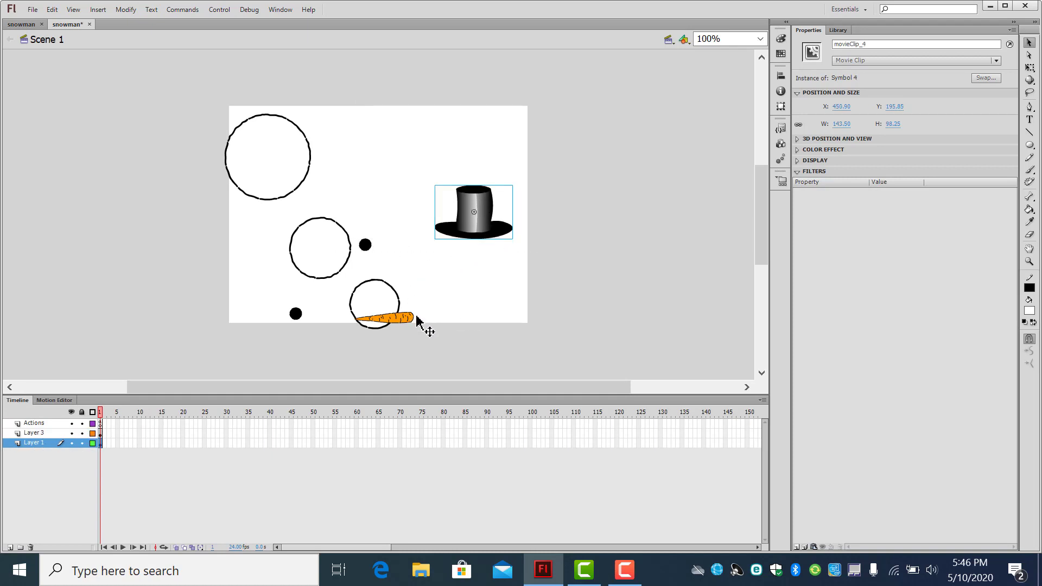
pyautogui.moveTo(415, 322); pyautogui.dragTo(506, 307)
pyautogui.moveTo(368, 248); pyautogui.dragTo(401, 249)
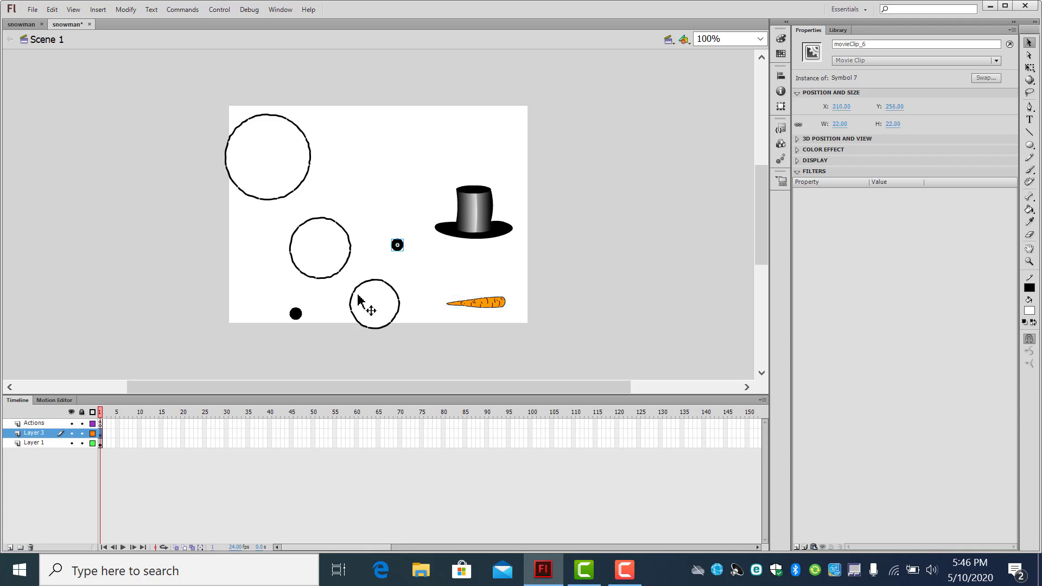
pyautogui.moveTo(298, 313); pyautogui.dragTo(422, 281)
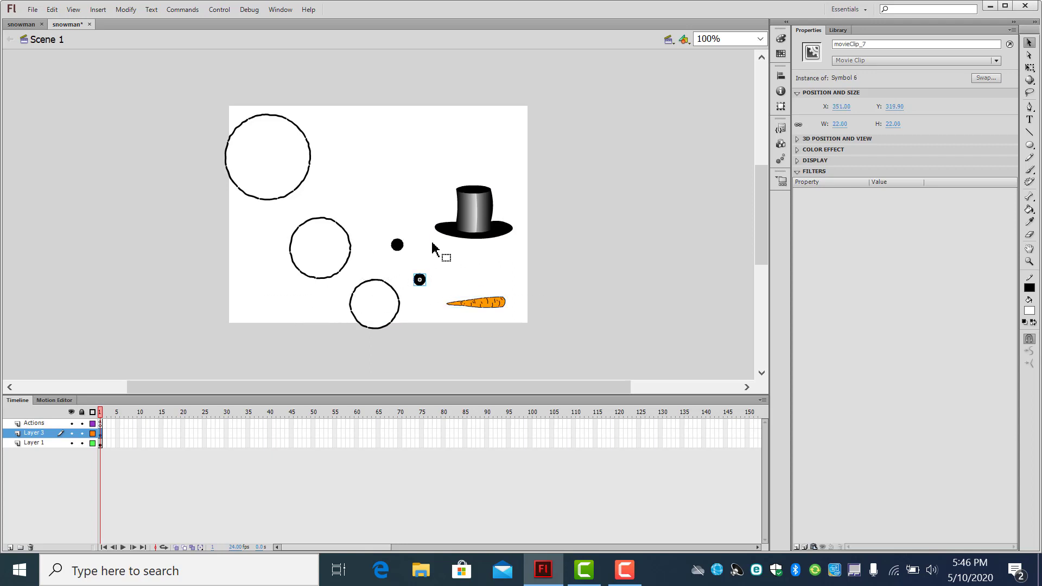
# - Test the movie and stack the three circles from largest to smallest as the snowman's body in the preview
pyautogui.hotkey('ctrl', 'Return')
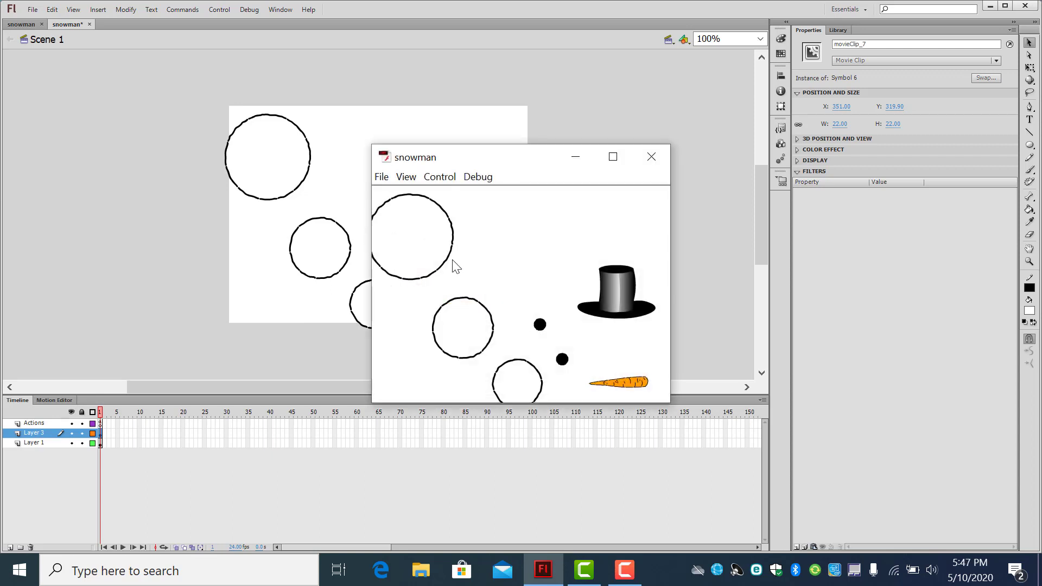
pyautogui.moveTo(456, 267); pyautogui.dragTo(537, 361)
pyautogui.moveTo(487, 328); pyautogui.dragTo(513, 307)
pyautogui.moveTo(535, 370); pyautogui.dragTo(536, 280)
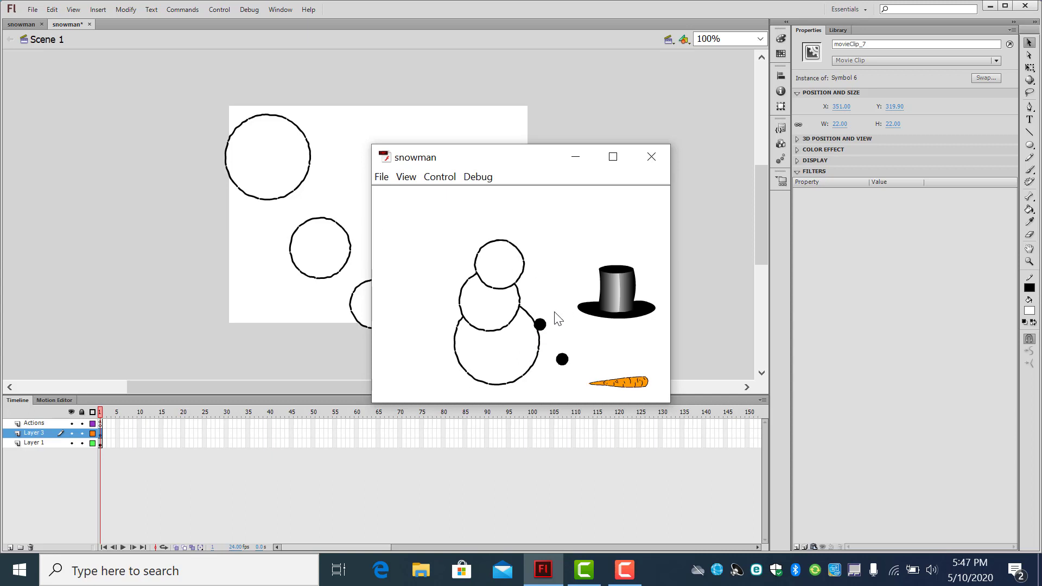
# - Place the two black dots as eyes, the carrot as nose and the hat on the snowman's head in the preview
pyautogui.moveTo(541, 327); pyautogui.dragTo(493, 259)
pyautogui.moveTo(565, 365); pyautogui.dragTo(521, 271)
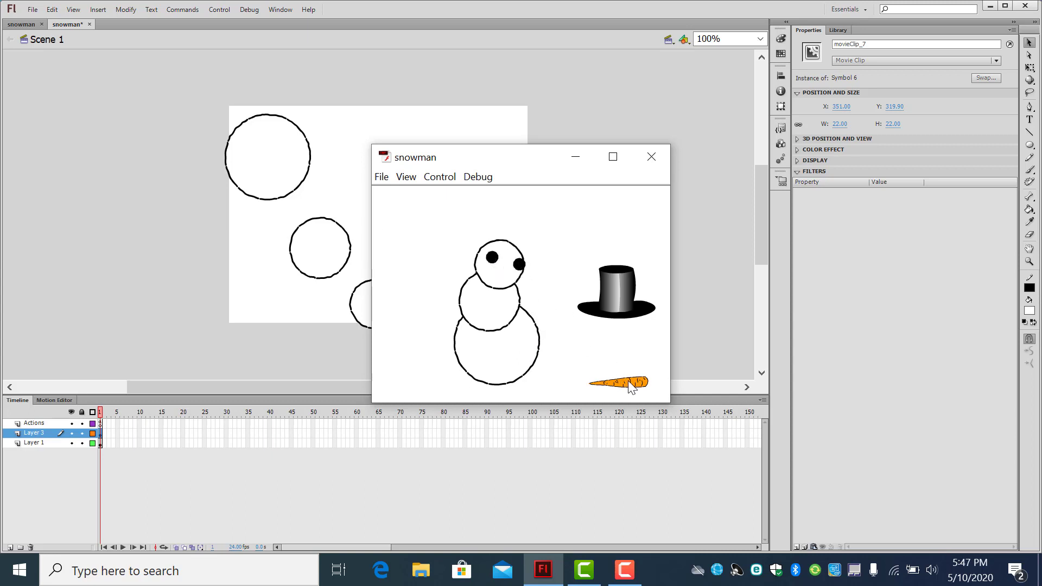
pyautogui.moveTo(629, 384); pyautogui.dragTo(485, 275)
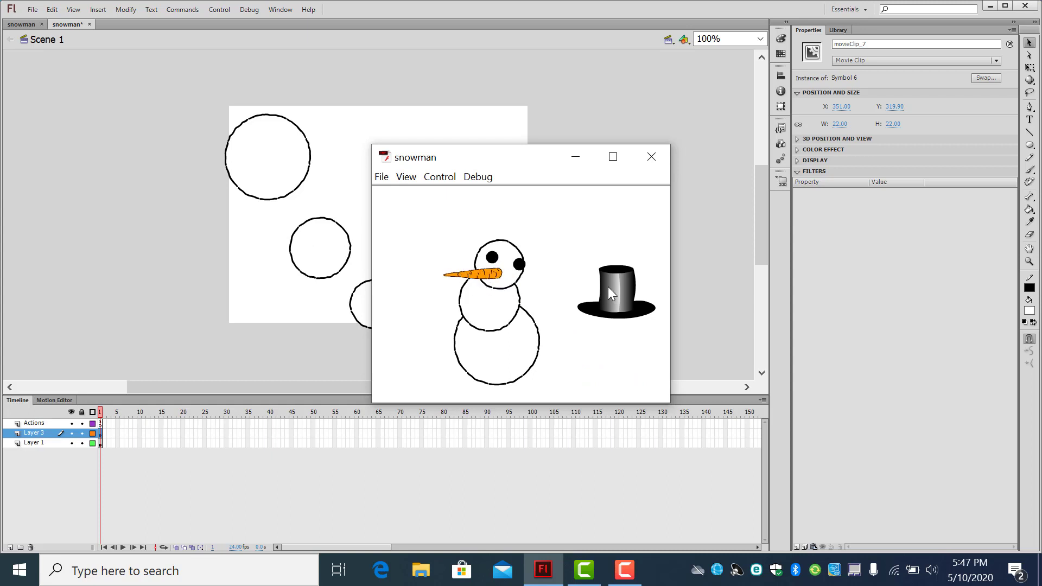
pyautogui.moveTo(608, 287); pyautogui.dragTo(491, 224)
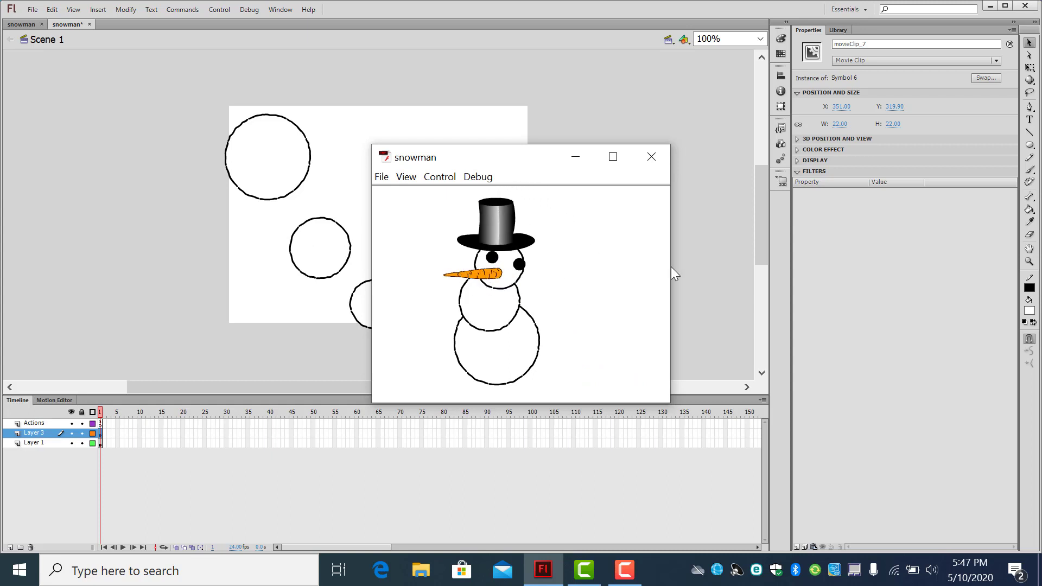